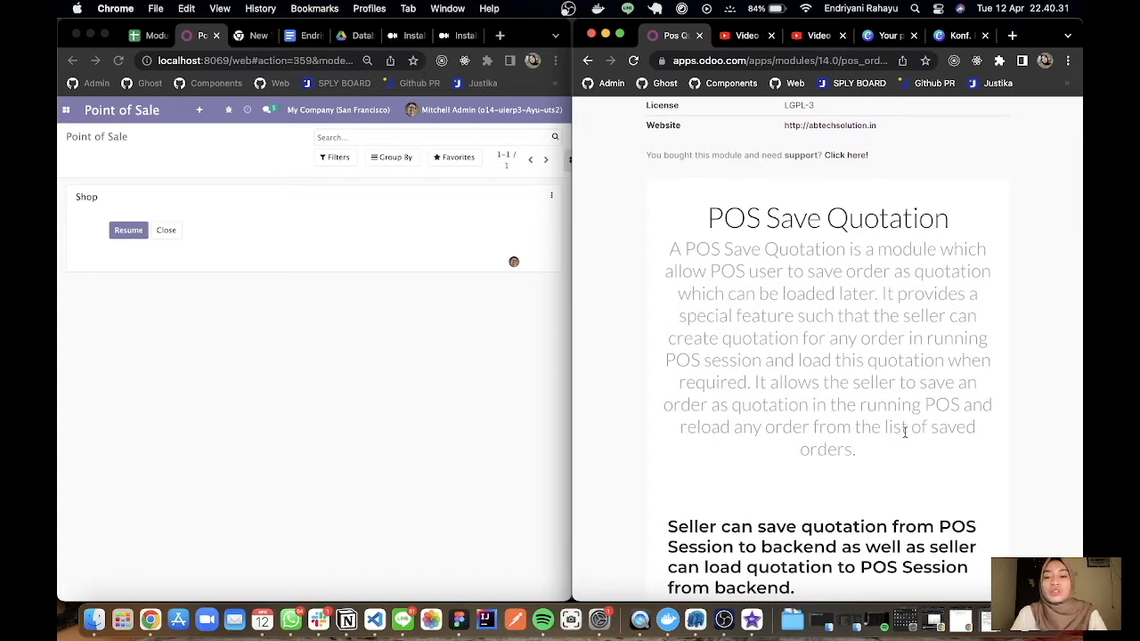
# Read the Pos Quotations module's header and POS Save Quotation introduction on its Odoo Apps page.
pyautogui.scroll(6, 905, 432)
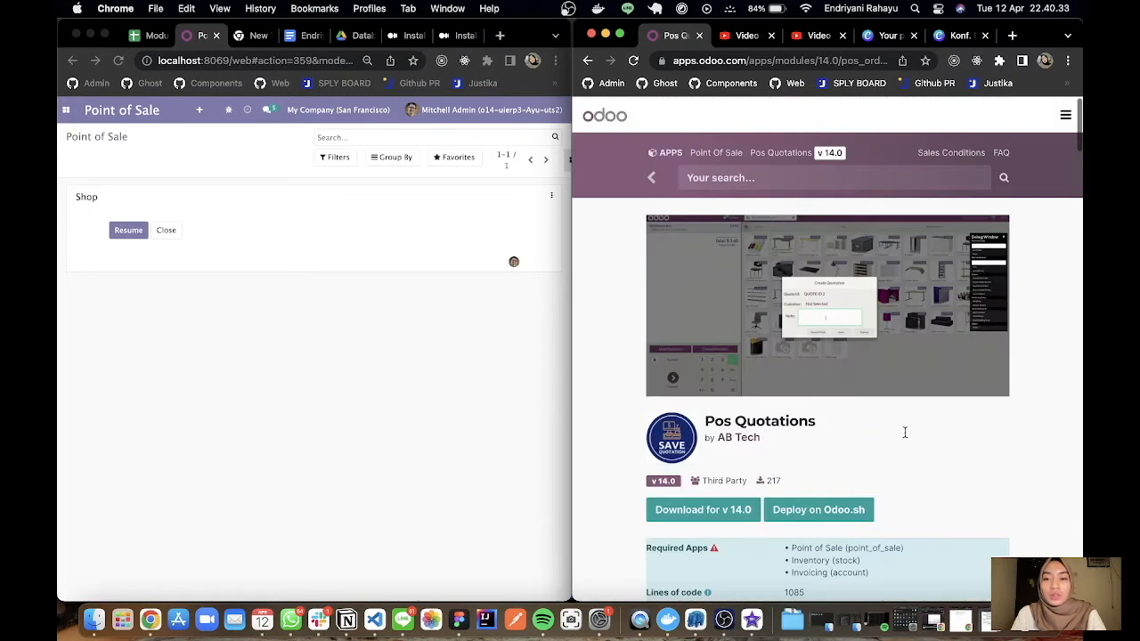
pyautogui.scroll(-8, 905, 432)
pyautogui.scroll(3, 905, 432)
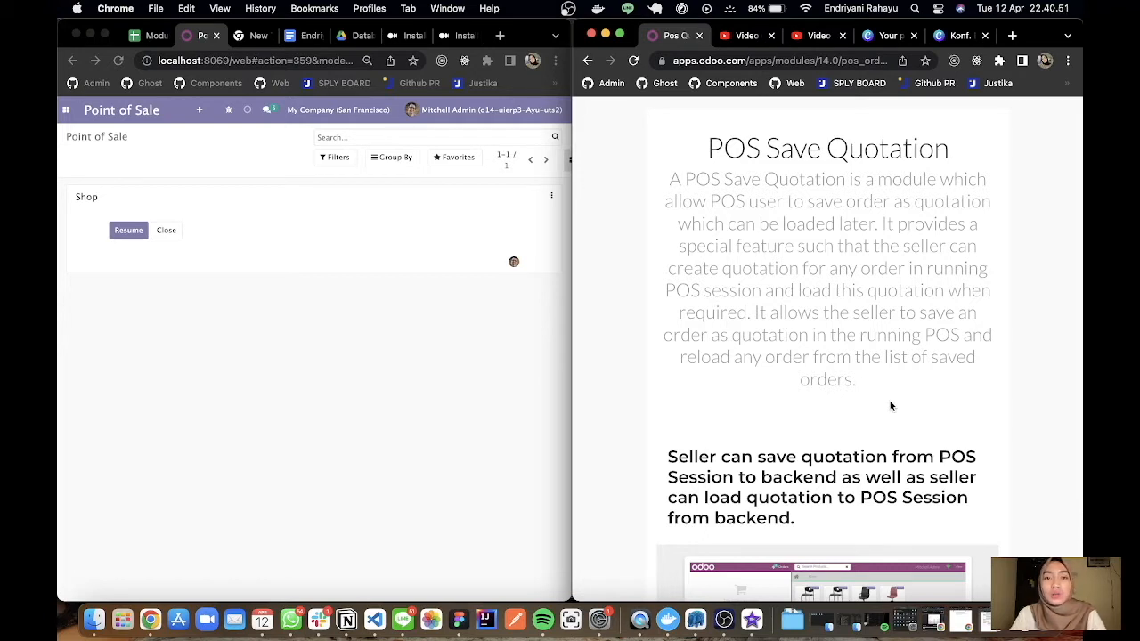
pyautogui.scroll(-5, 890, 406)
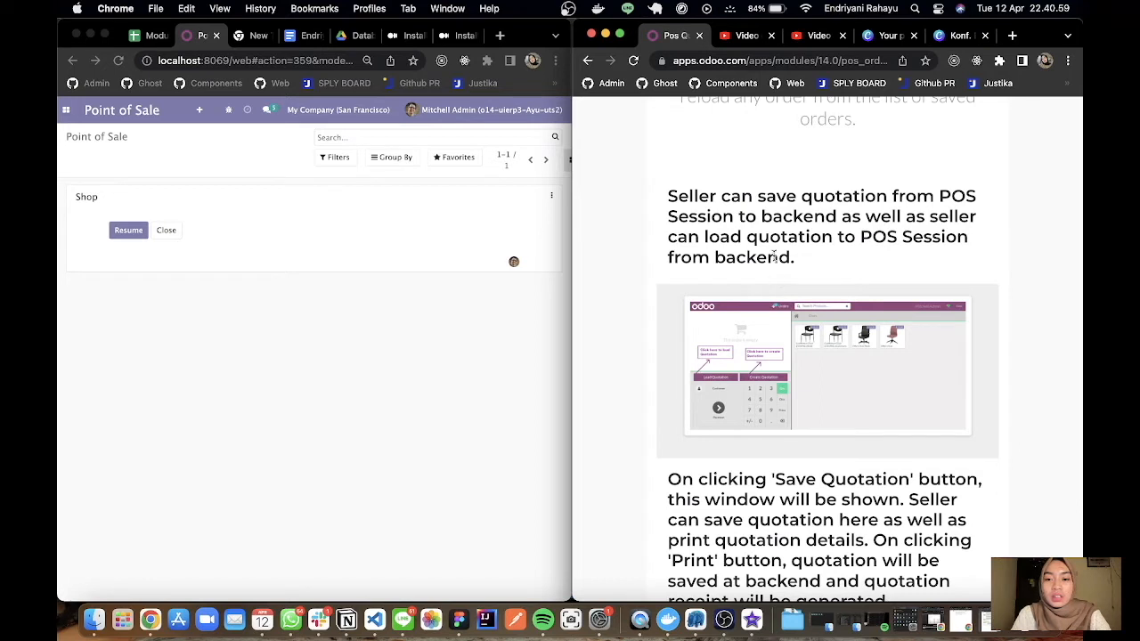
pyautogui.scroll(-1, 873, 405)
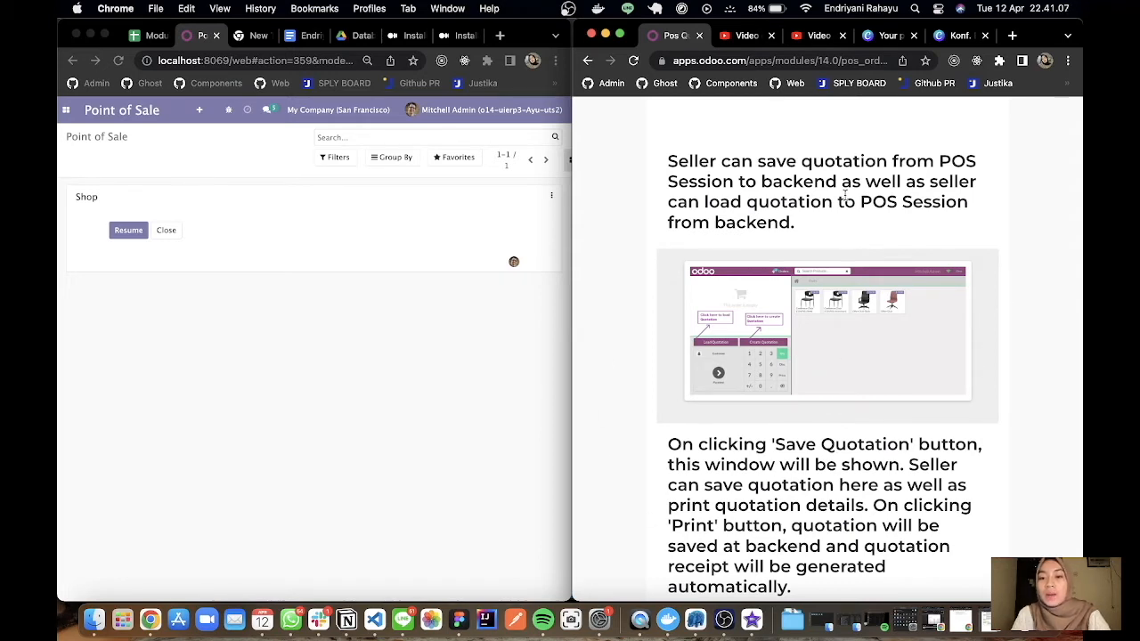
# Examine the module page's section on saving and printing a quotation from the POS session, including the Create Quotation example.
pyautogui.scroll(-3, 754, 387)
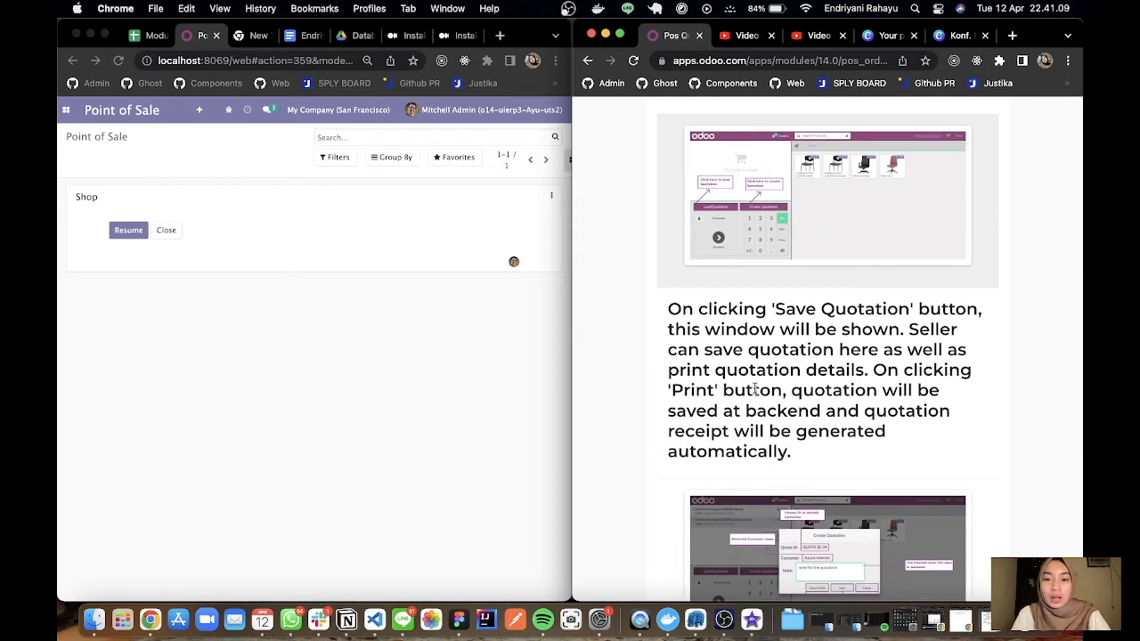
pyautogui.scroll(-3, 754, 390)
pyautogui.scroll(-1, 755, 390)
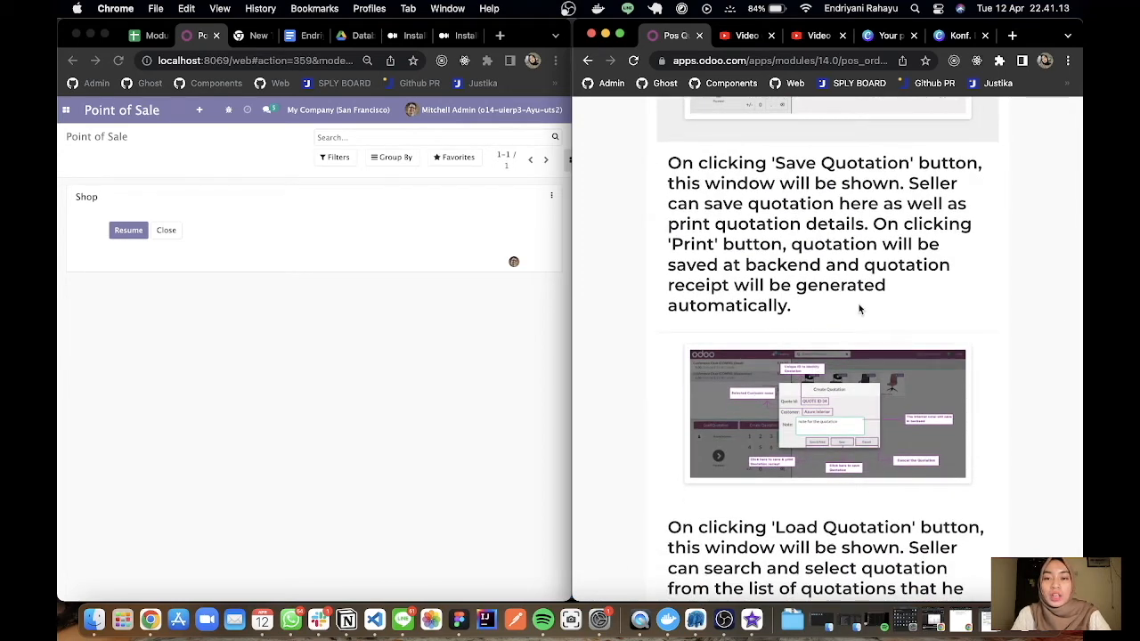
pyautogui.scroll(-1, 859, 304)
pyautogui.scroll(1, 859, 304)
pyautogui.scroll(-4, 859, 304)
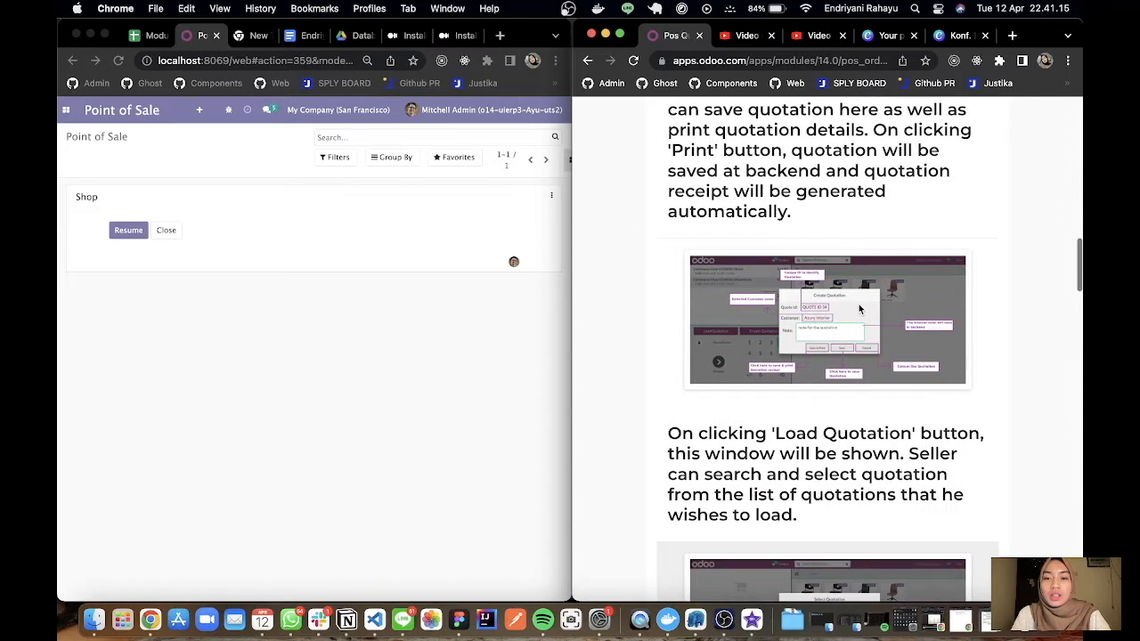
pyautogui.scroll(3, 860, 308)
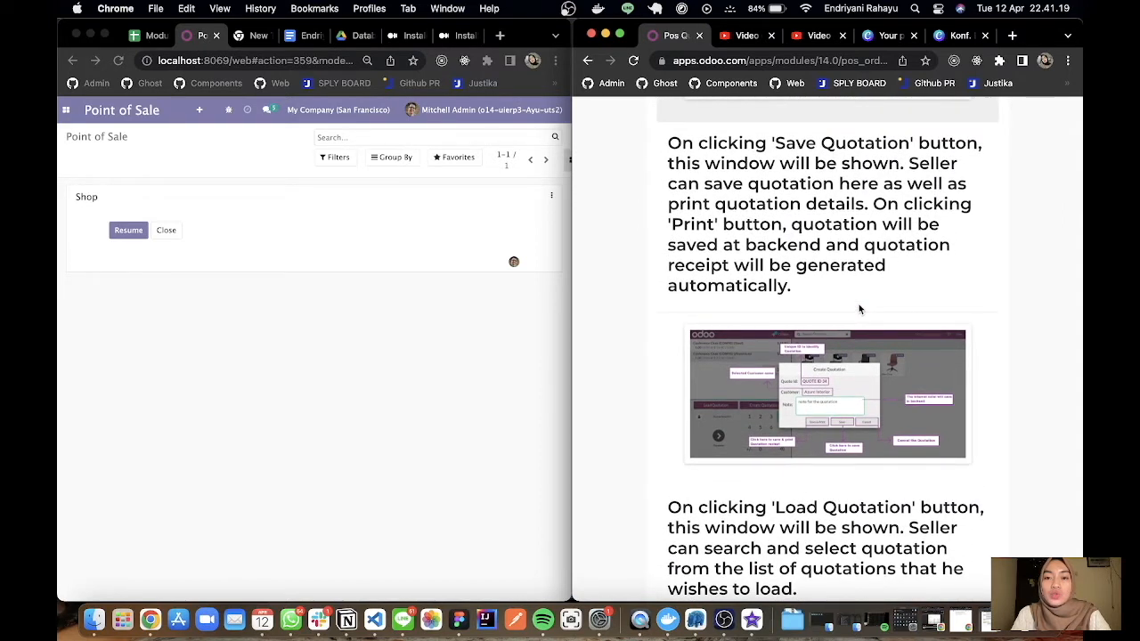
pyautogui.scroll(1, 860, 309)
pyautogui.scroll(2, 859, 304)
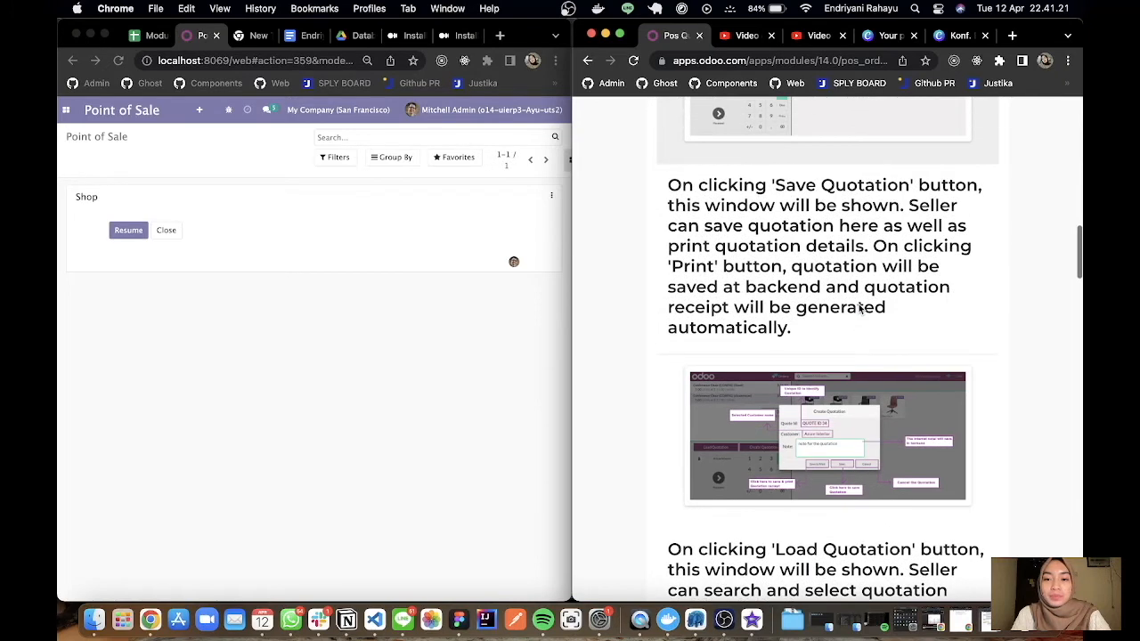
pyautogui.scroll(-1, 859, 306)
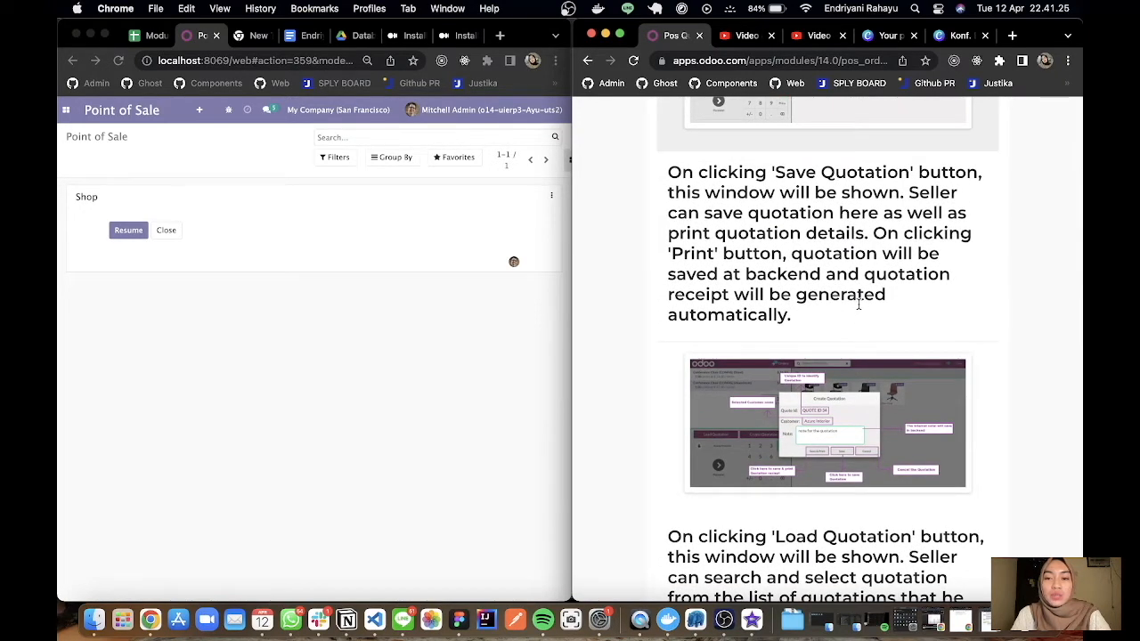
pyautogui.scroll(-1, 859, 303)
pyautogui.scroll(-2, 859, 304)
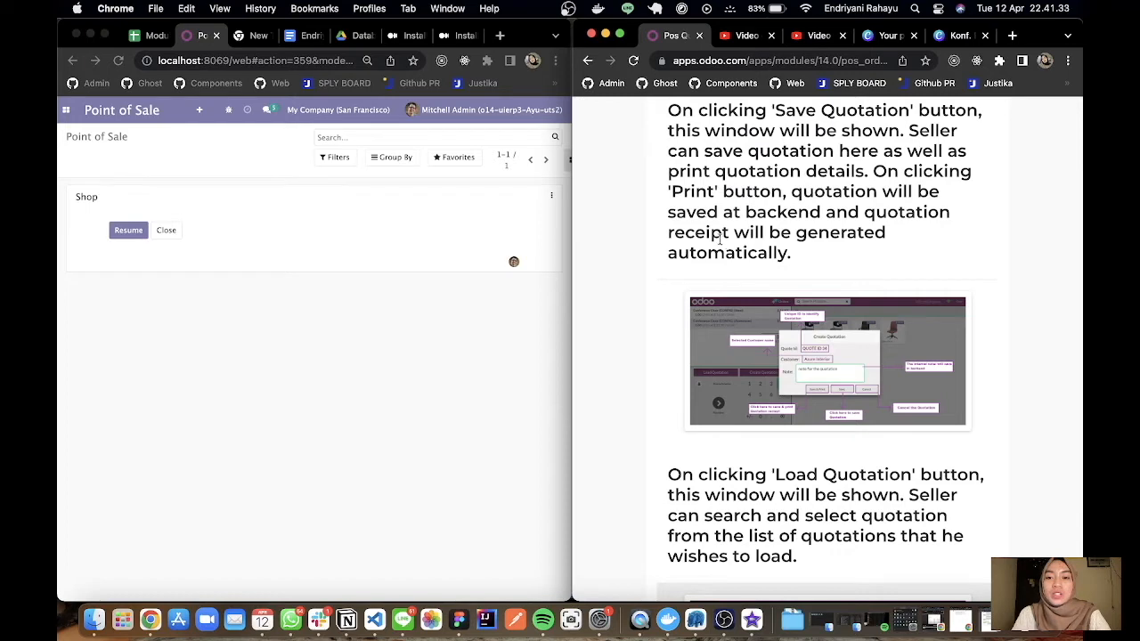
pyautogui.scroll(-1, 871, 283)
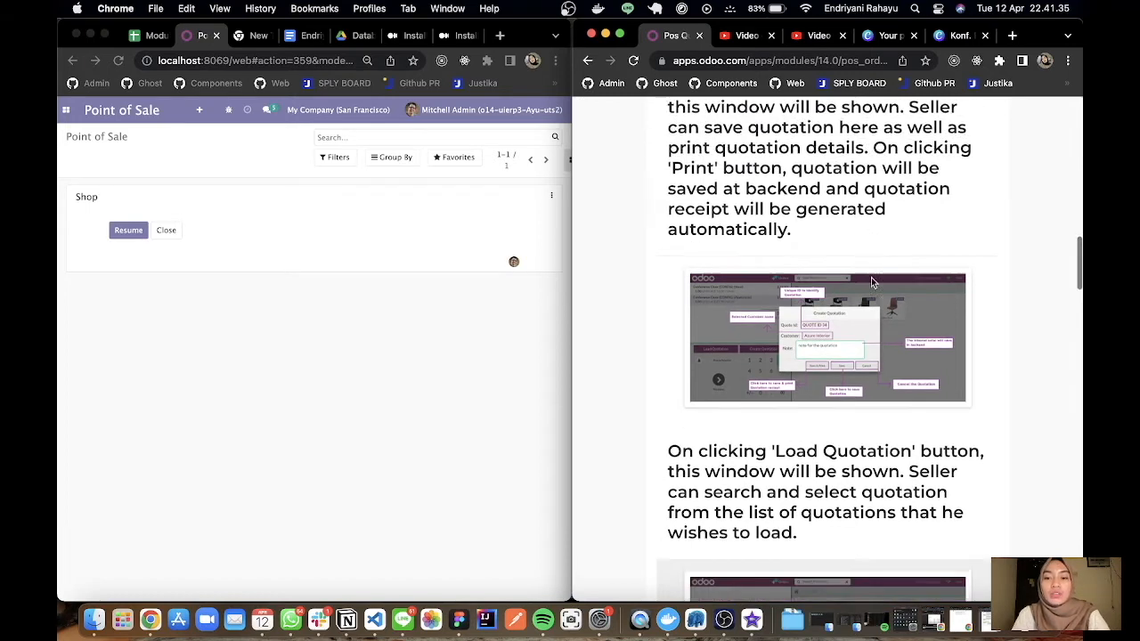
# Examine the Load Quotation section and the example of the selected quotation's details in the Select Quotation dialog.
pyautogui.scroll(-6, 871, 282)
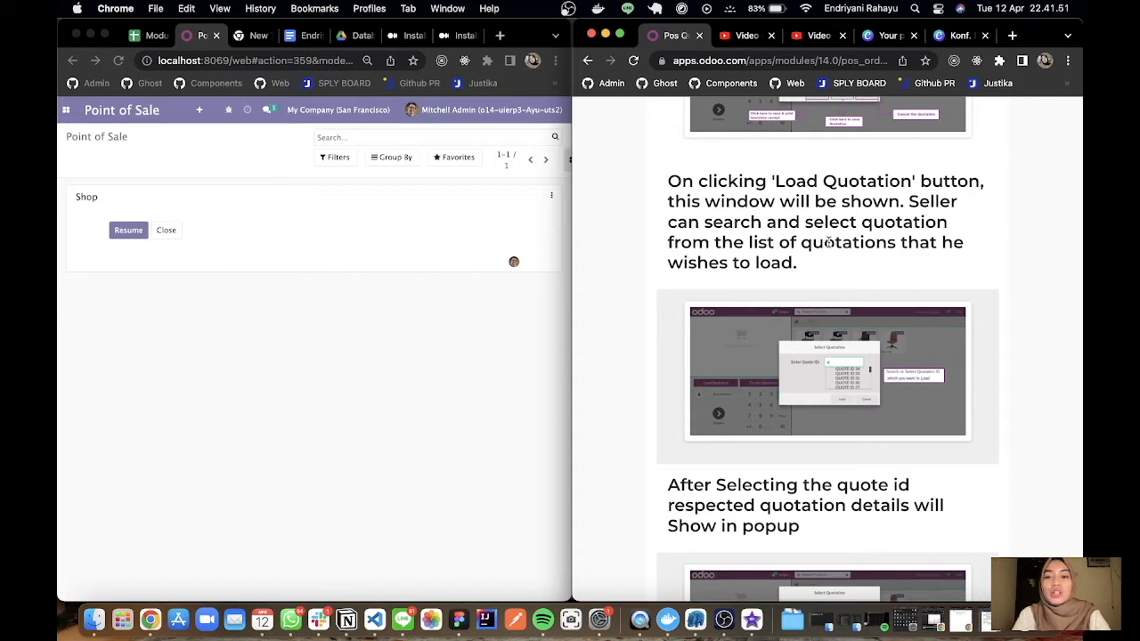
pyautogui.scroll(-2, 828, 242)
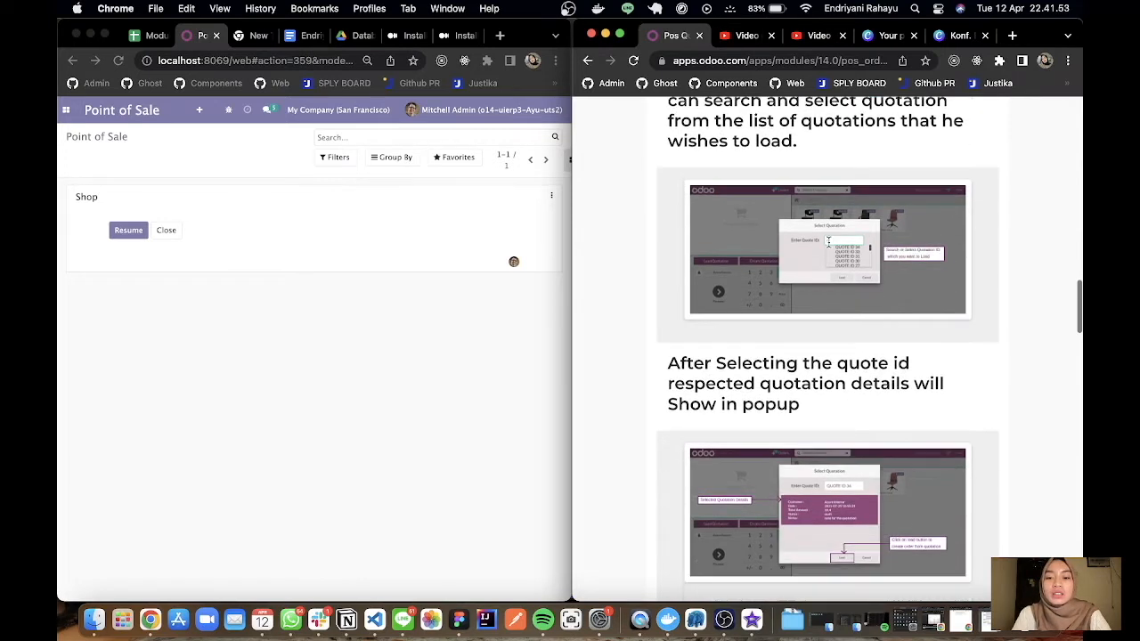
pyautogui.scroll(-3, 970, 294)
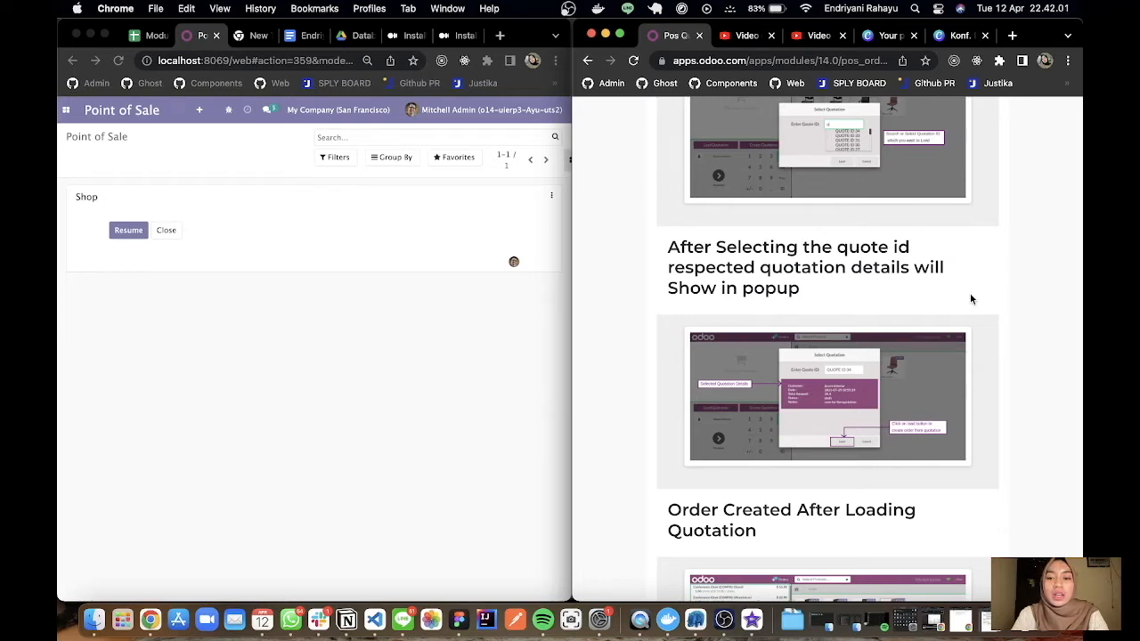
pyautogui.scroll(5, 841, 402)
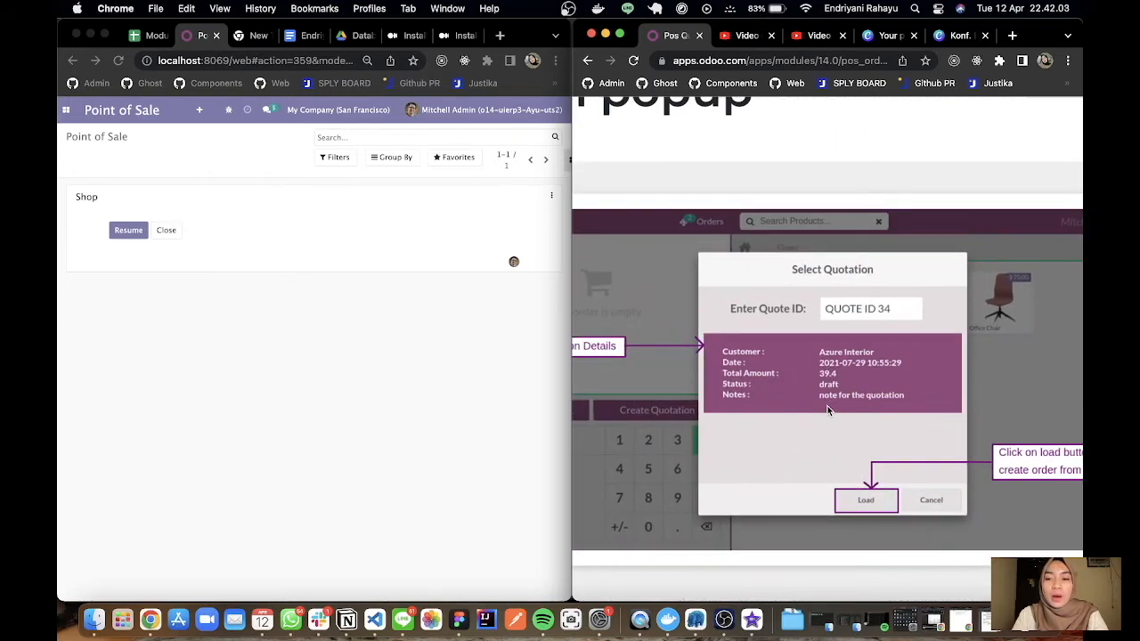
pyautogui.scroll(-5, 828, 410)
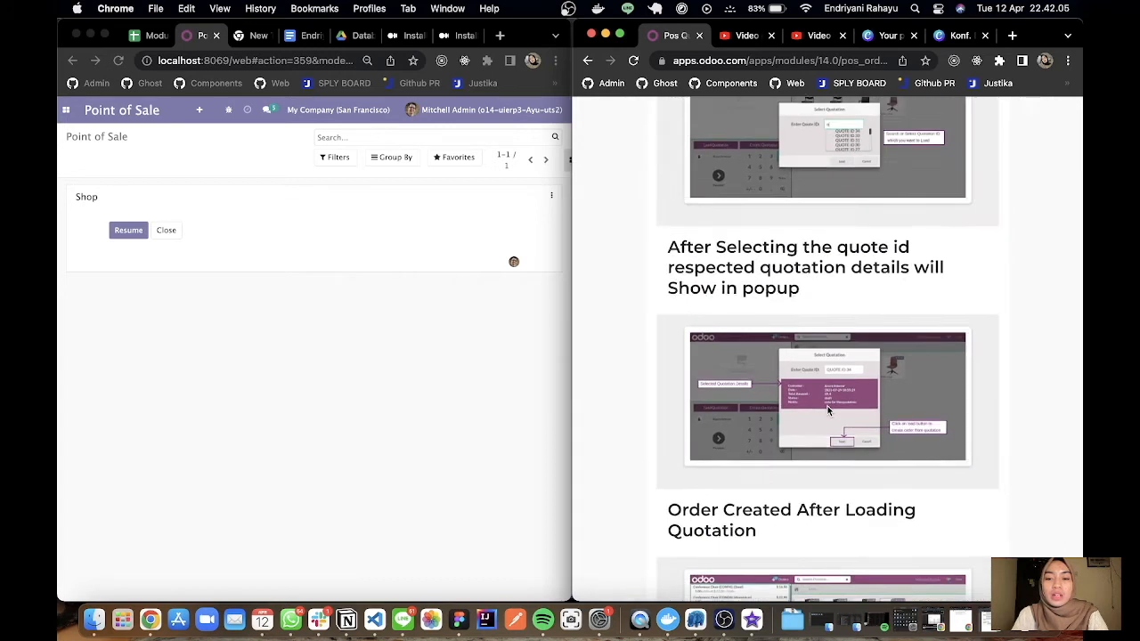
# Examine the examples of an order created from a loaded quotation and the related quotation ID on the POS receipt.
pyautogui.scroll(-2, 827, 410)
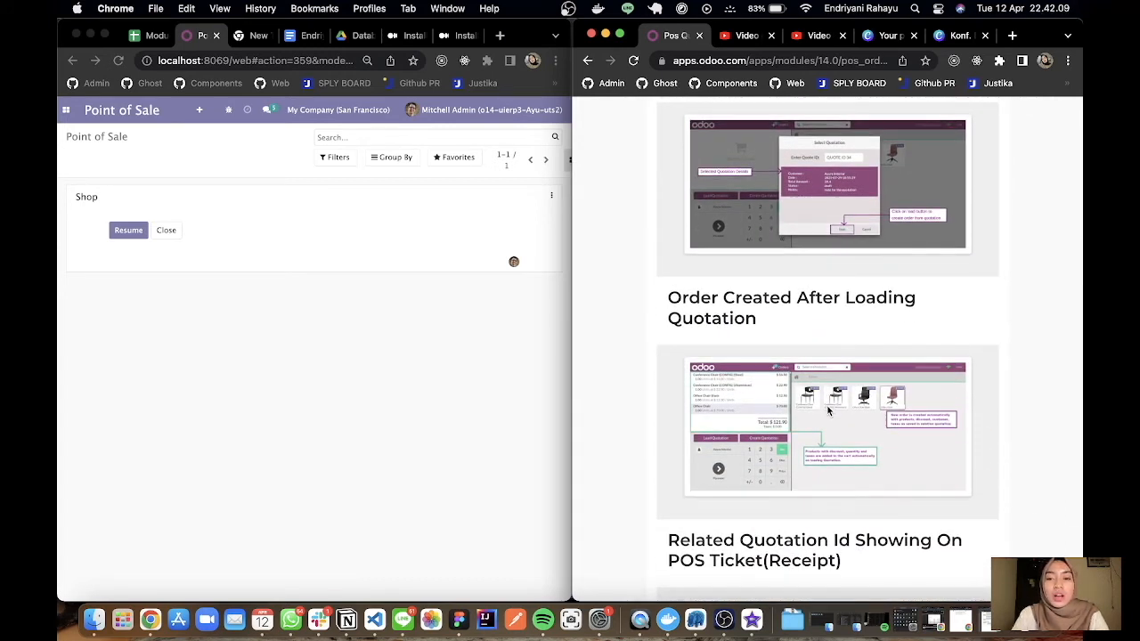
pyautogui.scroll(3, 738, 456)
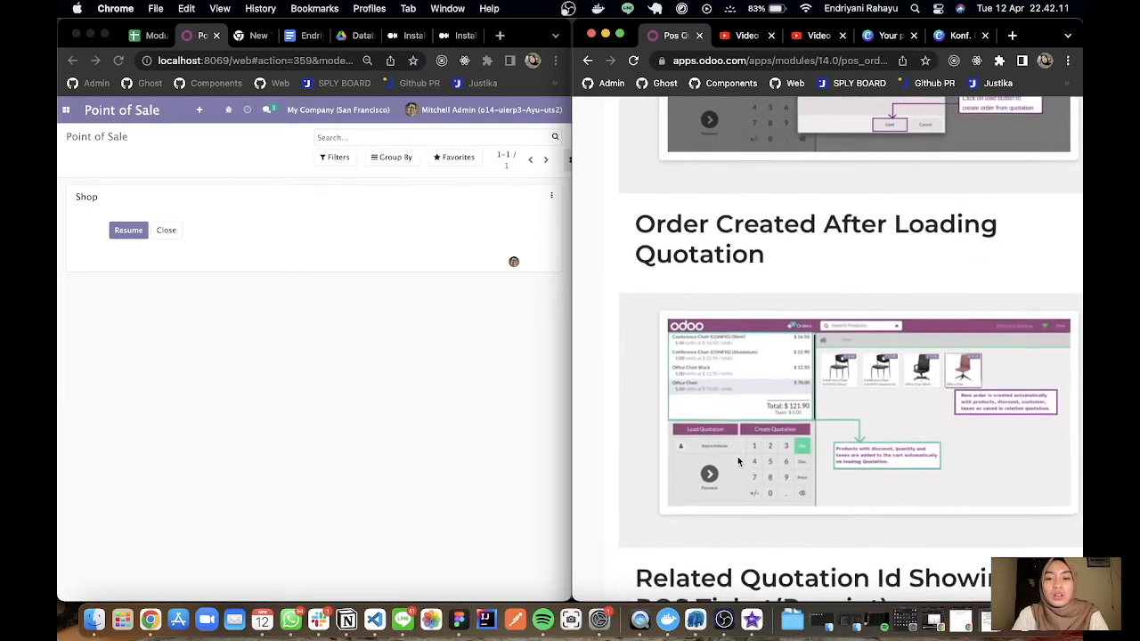
pyautogui.scroll(-1, 738, 461)
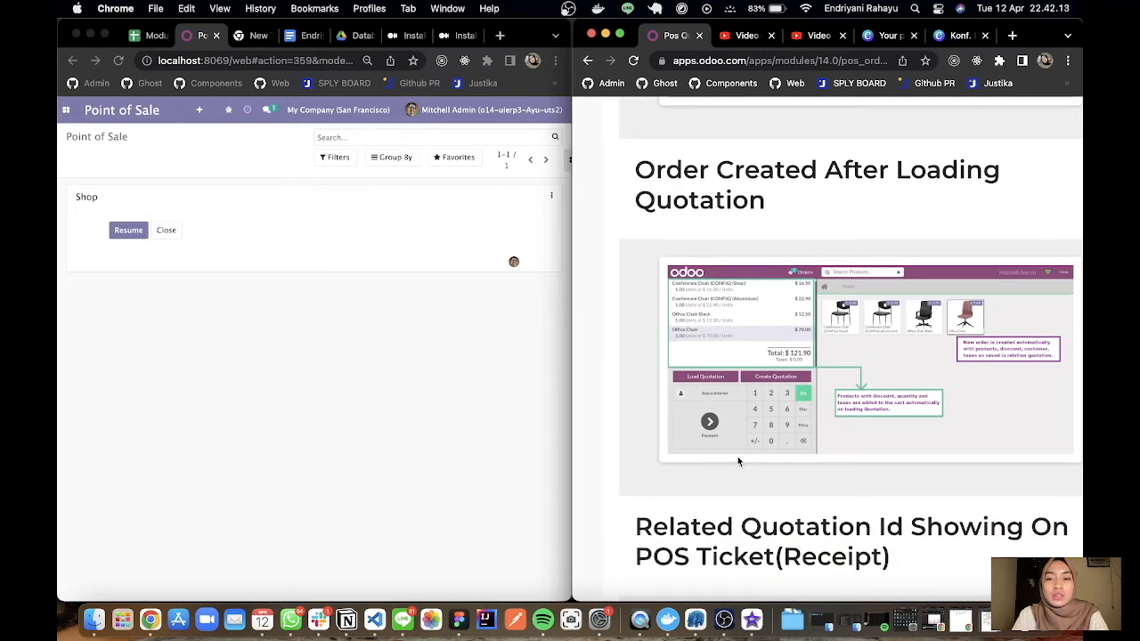
pyautogui.scroll(-1, 737, 461)
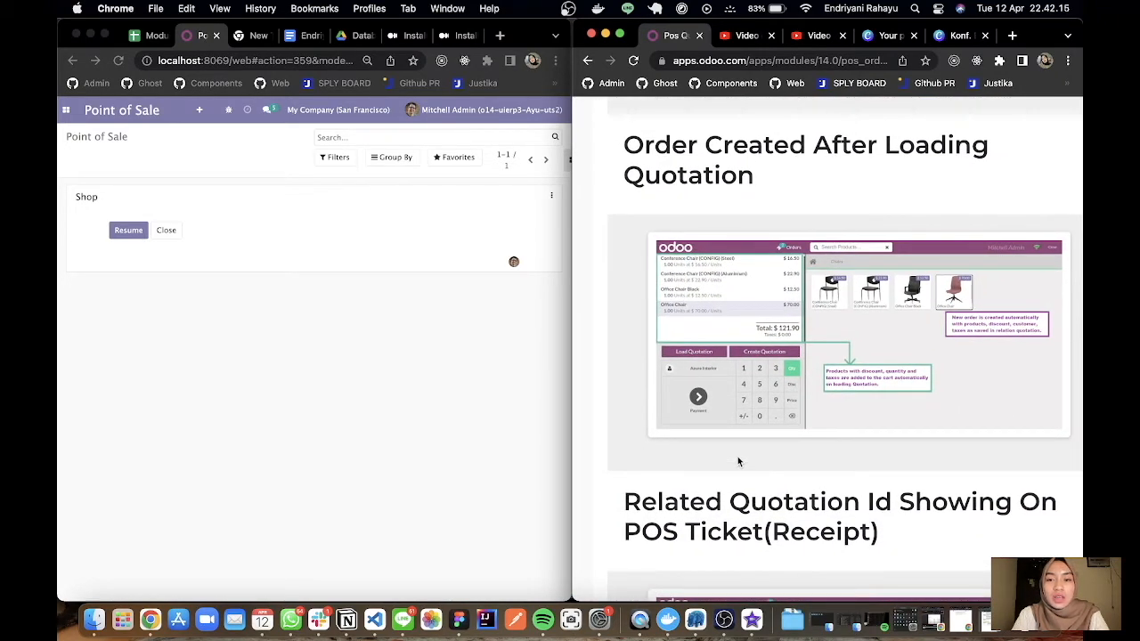
pyautogui.scroll(2, 737, 461)
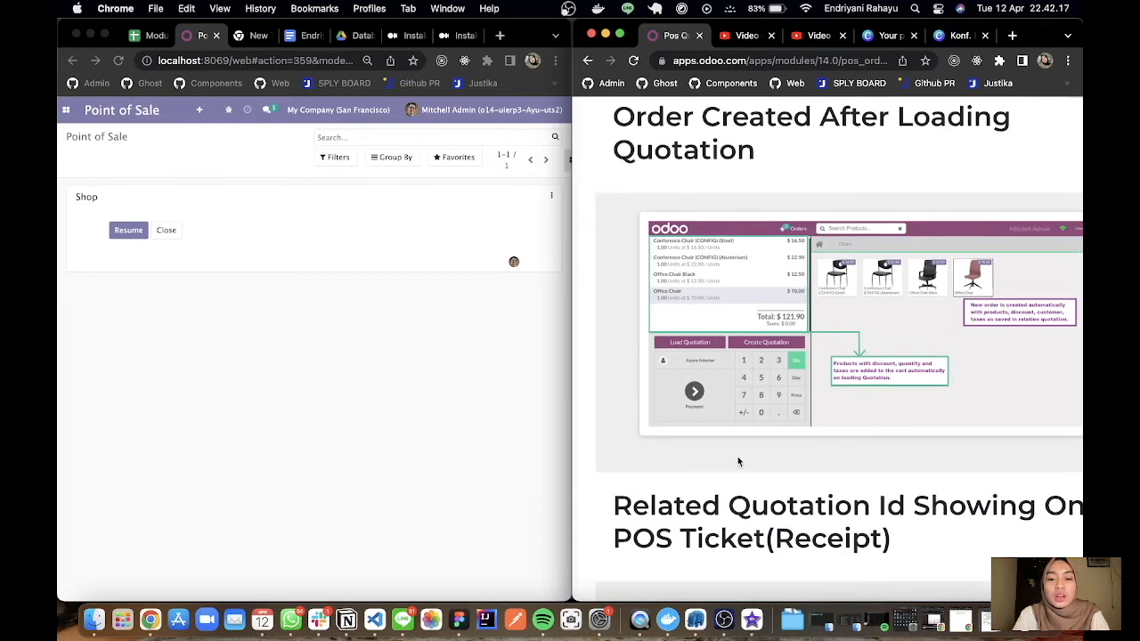
pyautogui.scroll(-2, 737, 461)
pyautogui.scroll(2, 738, 461)
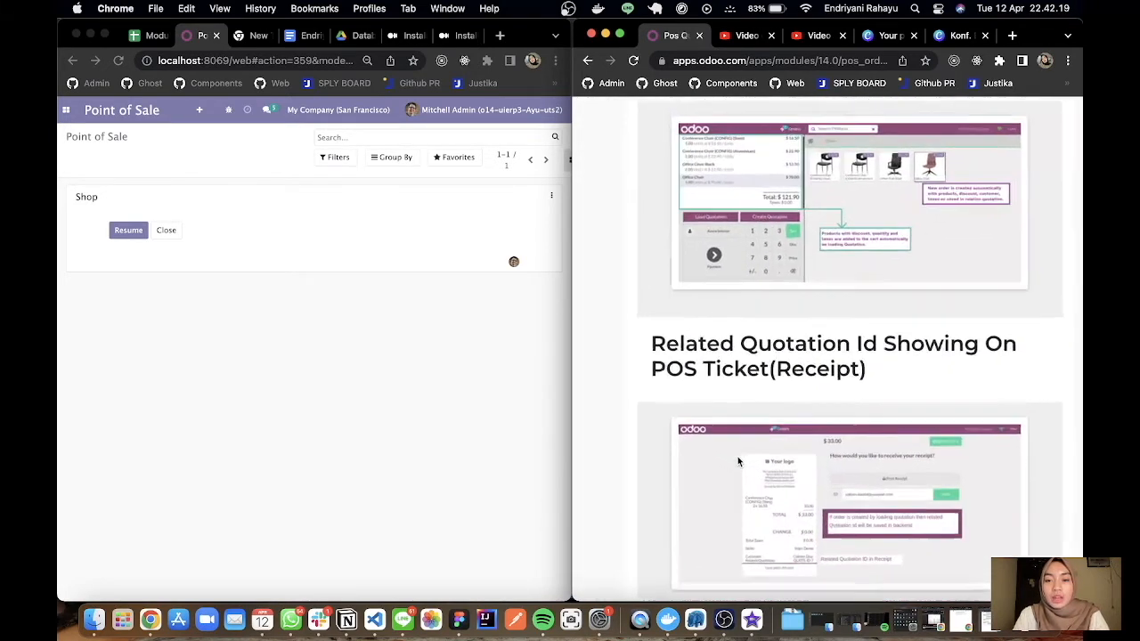
pyautogui.scroll(-2, 738, 461)
pyautogui.scroll(2, 738, 461)
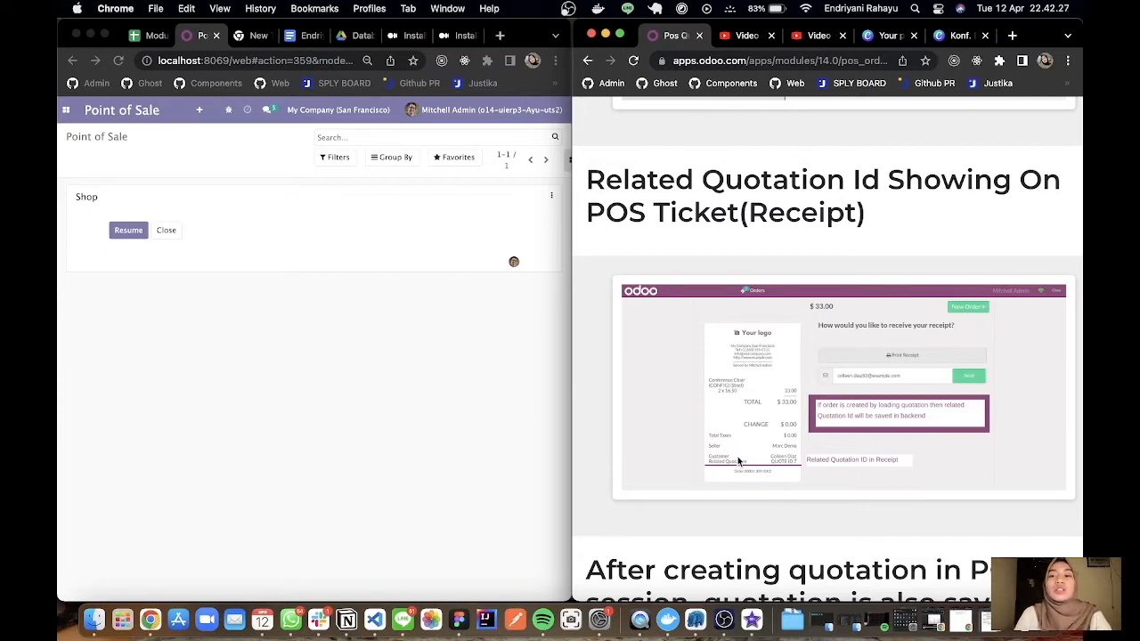
# Examine the examples of quotations and notes saved in the backend, and return to the module introduction.
pyautogui.scroll(-2, 738, 461)
pyautogui.scroll(-5, 738, 461)
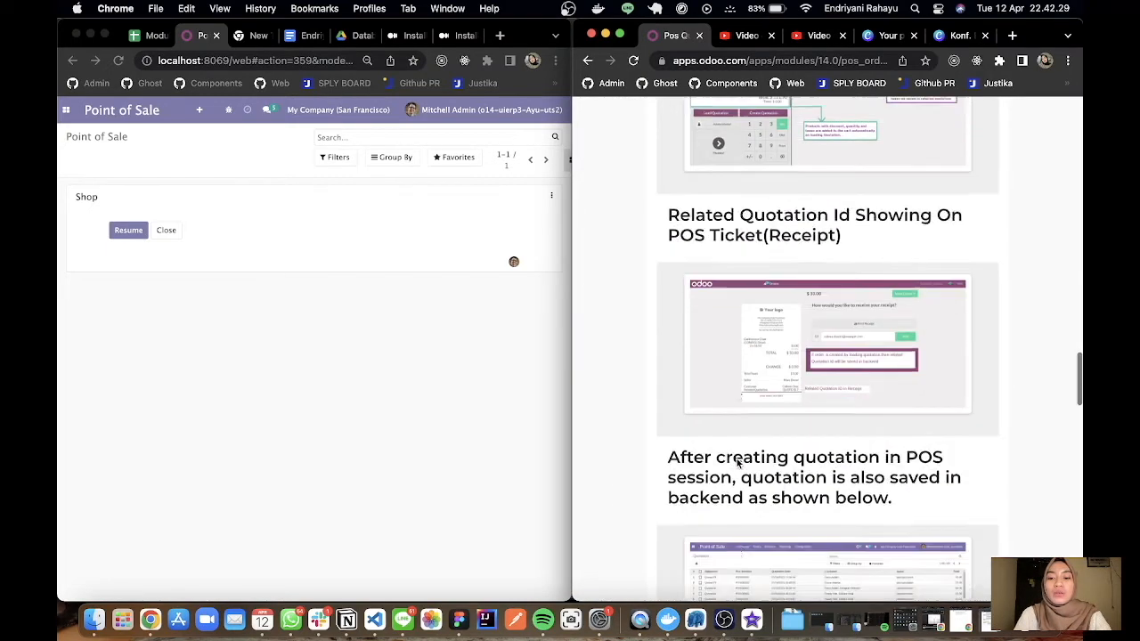
pyautogui.scroll(3, 855, 325)
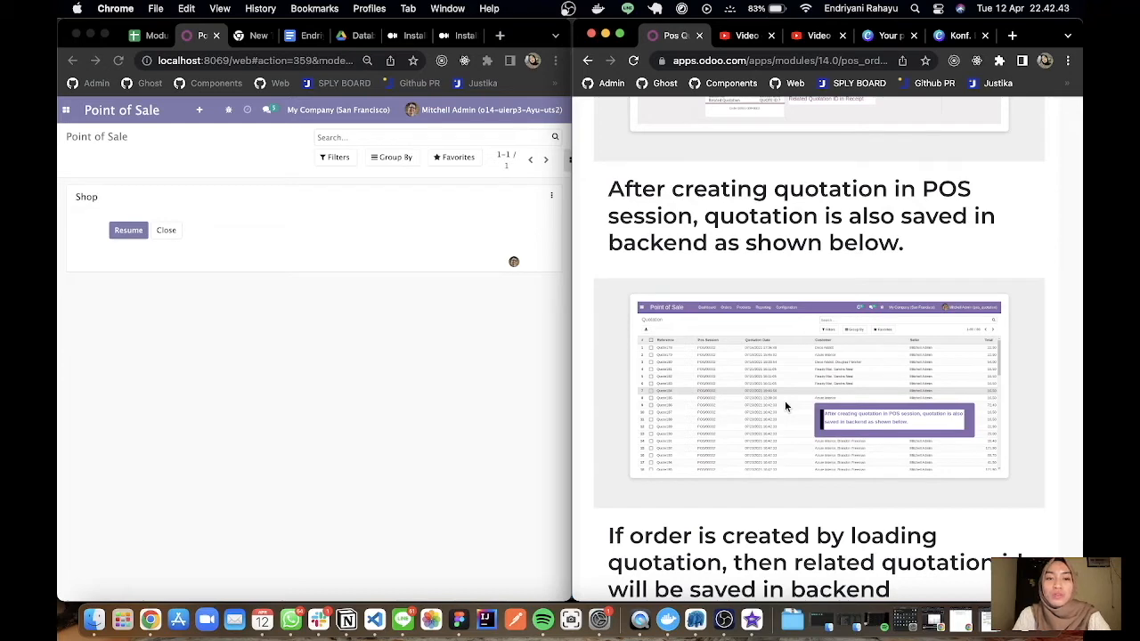
pyautogui.scroll(-5, 690, 365)
pyautogui.scroll(-2, 695, 369)
pyautogui.scroll(2, 697, 375)
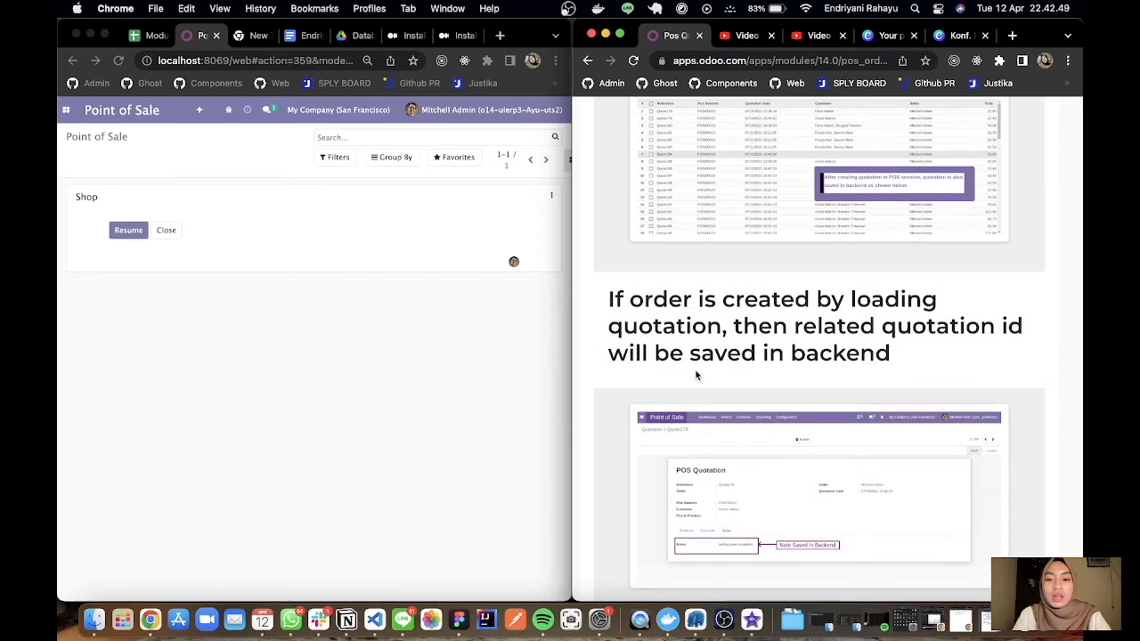
pyautogui.scroll(-3, 697, 375)
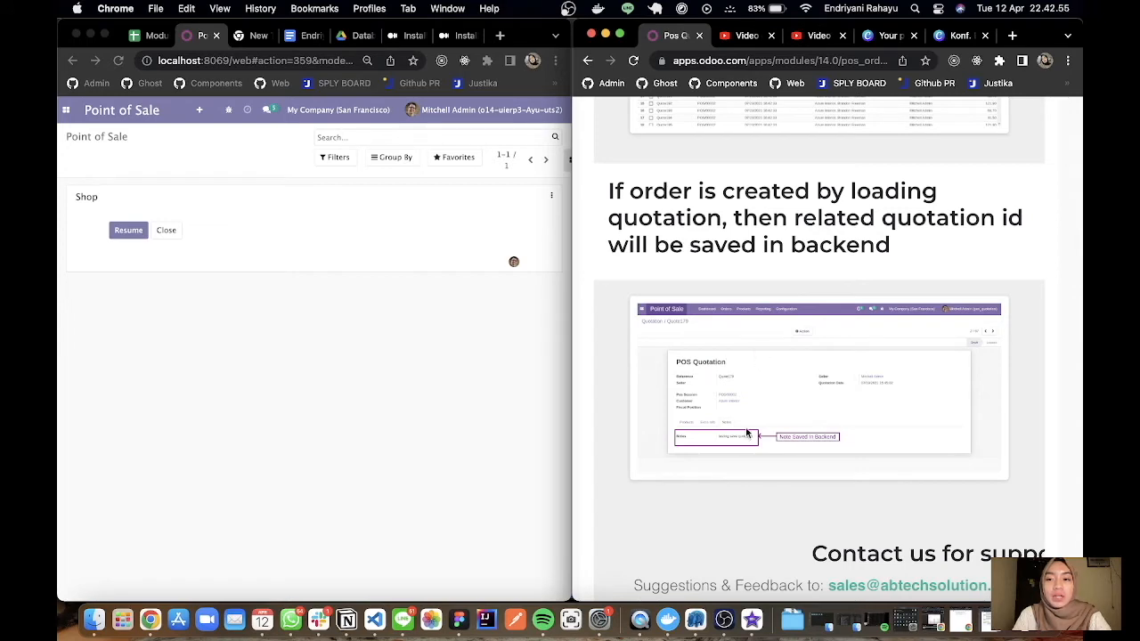
pyautogui.scroll(3, 747, 432)
pyautogui.scroll(-3, 747, 432)
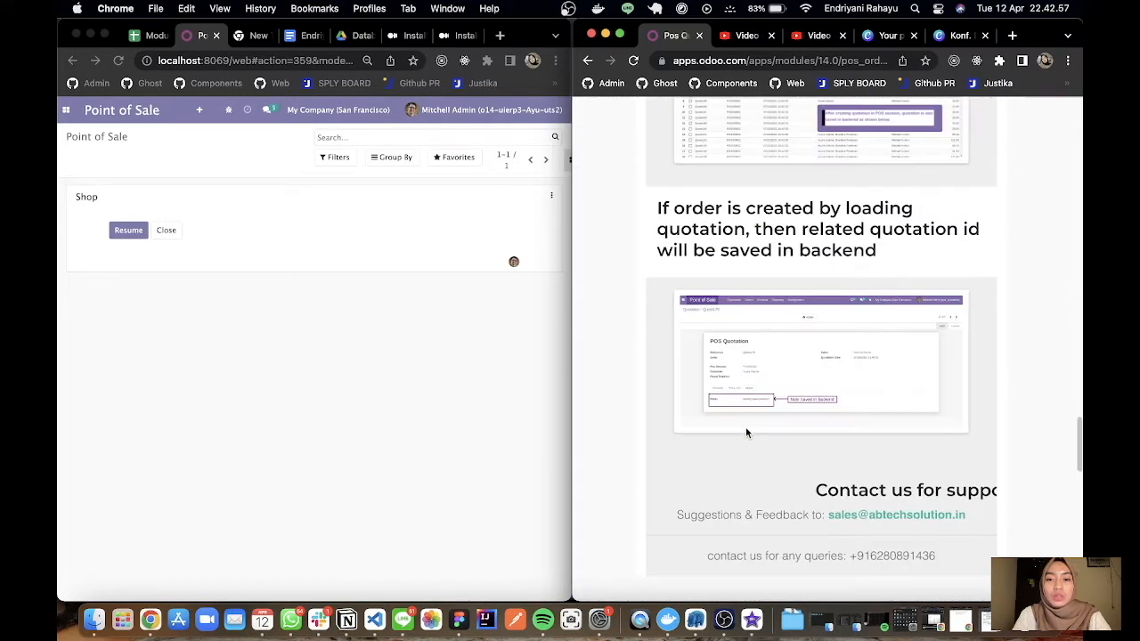
pyautogui.scroll(3, 747, 433)
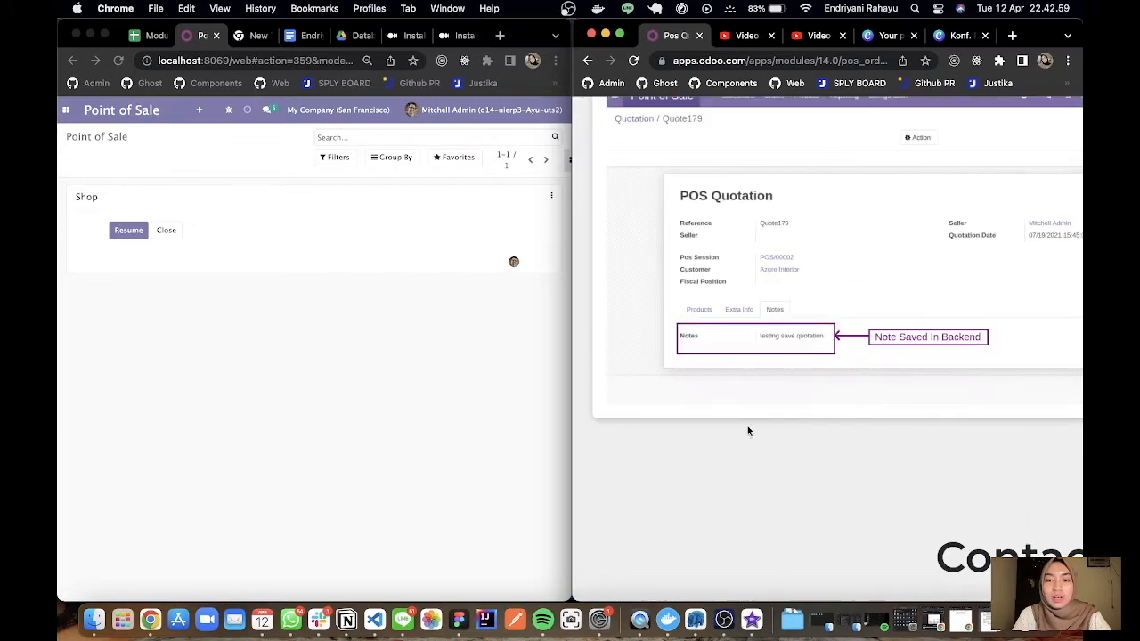
pyautogui.scroll(2, 747, 431)
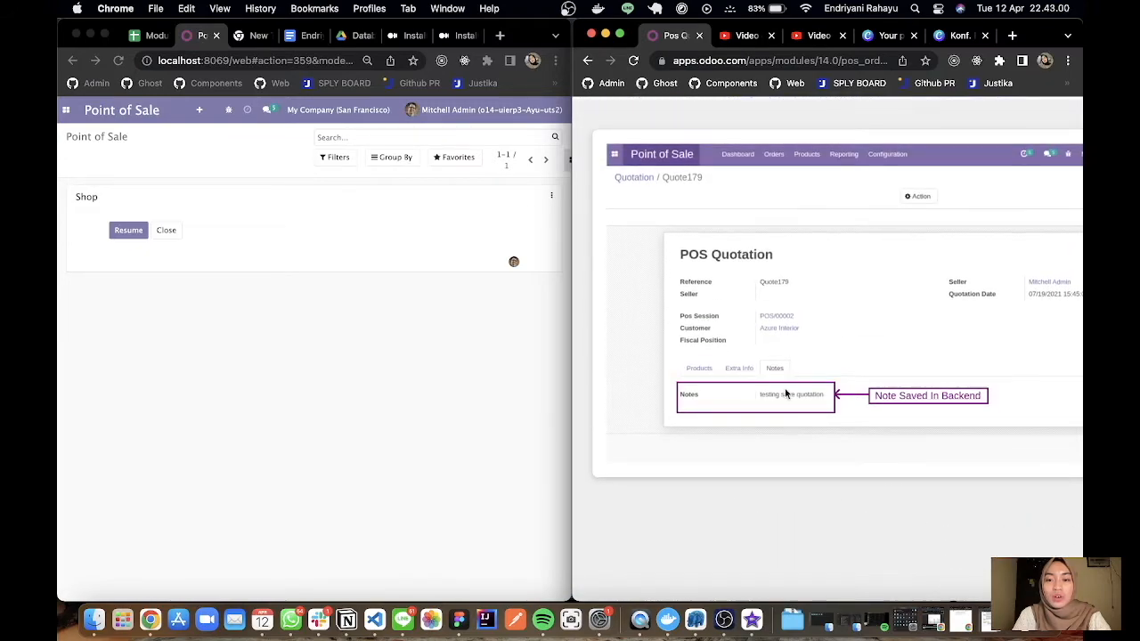
pyautogui.scroll(-3, 785, 393)
pyautogui.scroll(10, 784, 393)
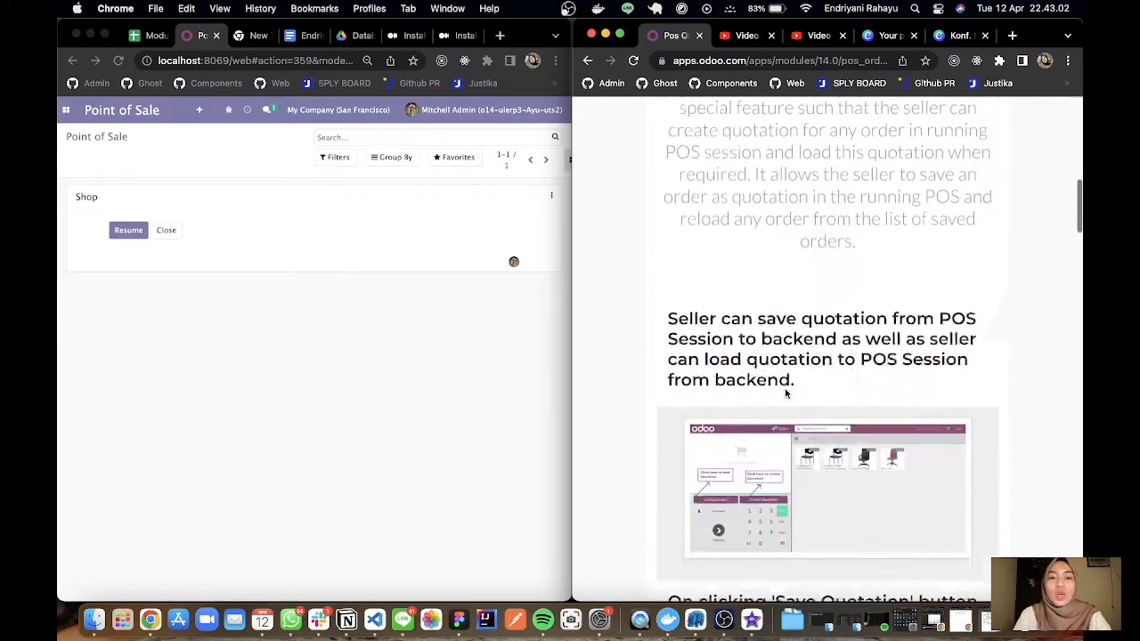
pyautogui.scroll(5, 747, 315)
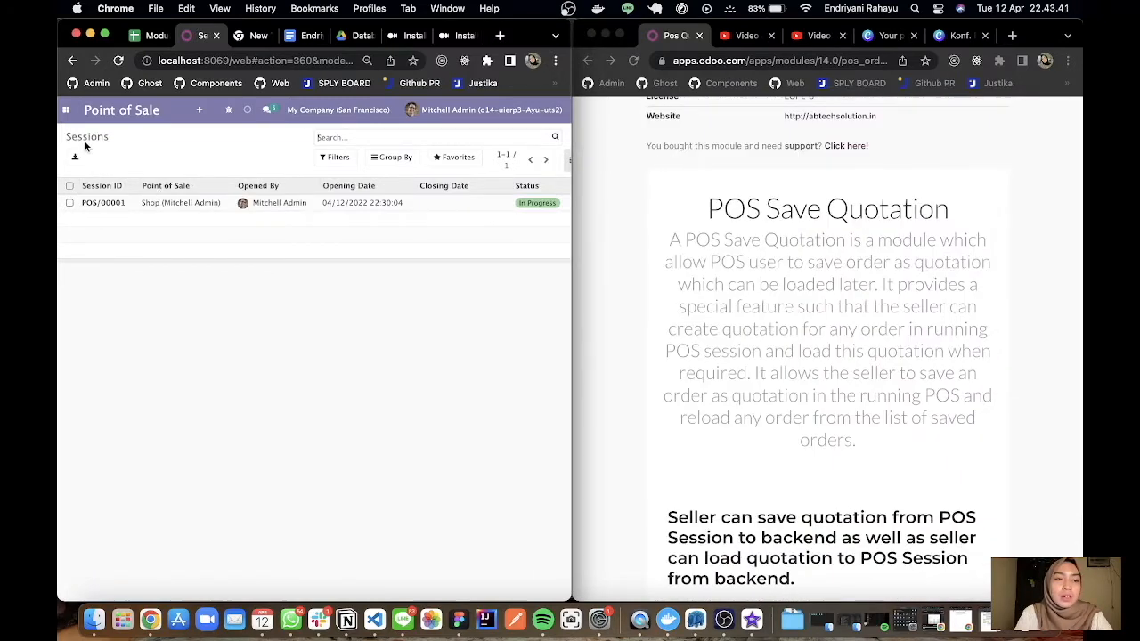
# Resume the Shop session from the Point of Sale dashboard and widen its browser window to fill the screen.
pyautogui.click(199, 109)
pyautogui.click(205, 202)
pyautogui.click(130, 230)
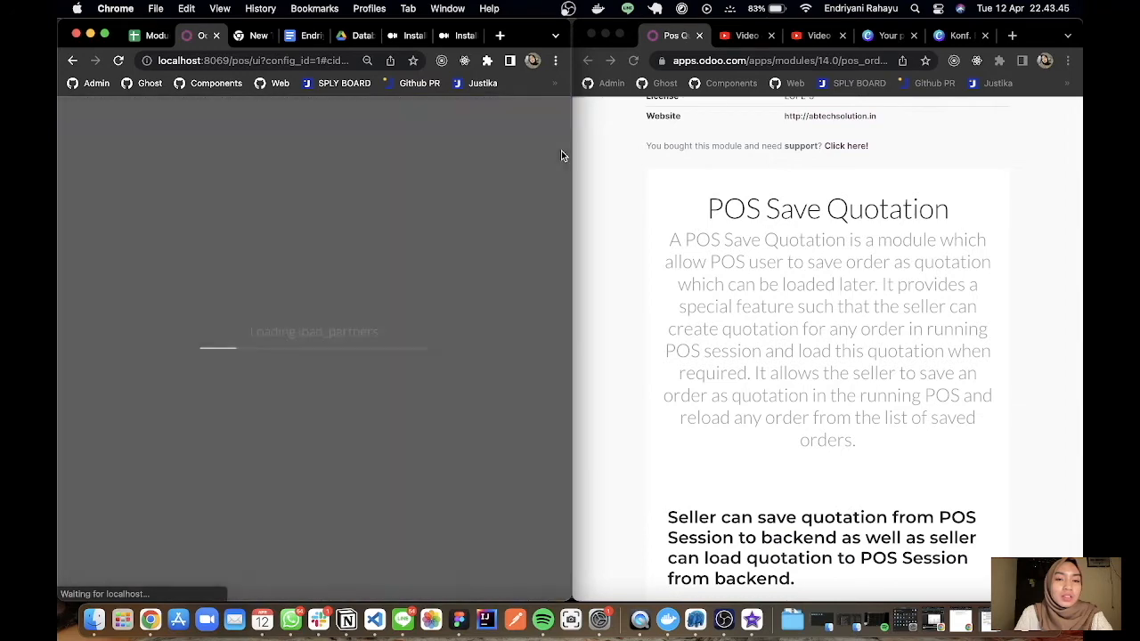
pyautogui.moveTo(573, 153); pyautogui.dragTo(1080, 158)
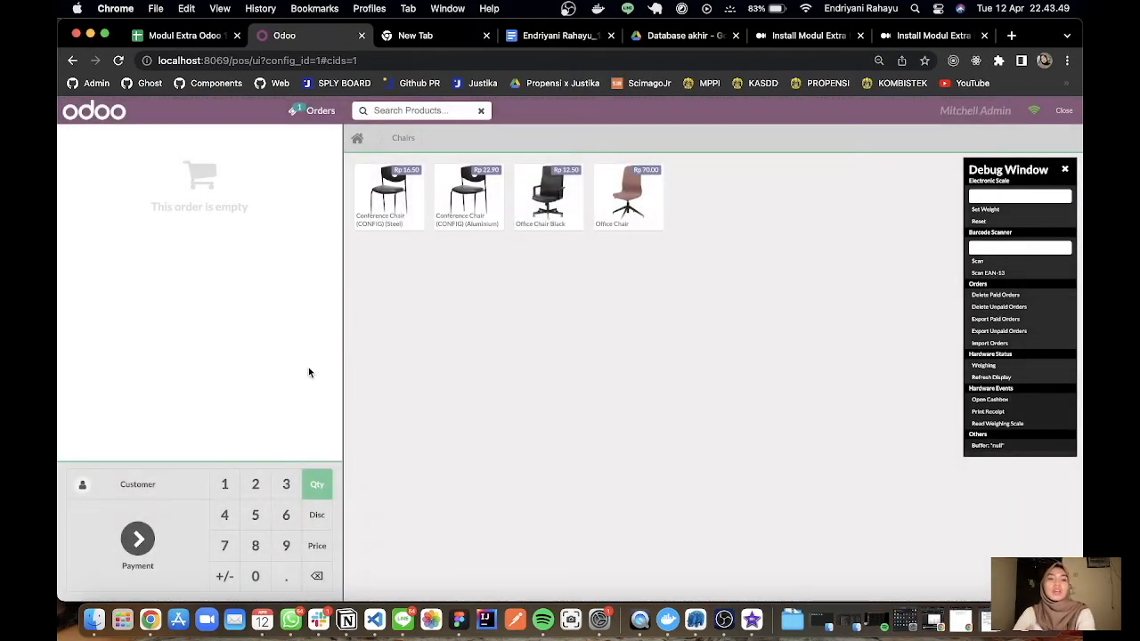
# Place the POS session beside the Odoo Apps page and compare it with the example showing the Load Quotation and Create Quotation buttons.
pyautogui.moveTo(1083, 182); pyautogui.dragTo(599, 181)
pyautogui.scroll(-1, 820, 343)
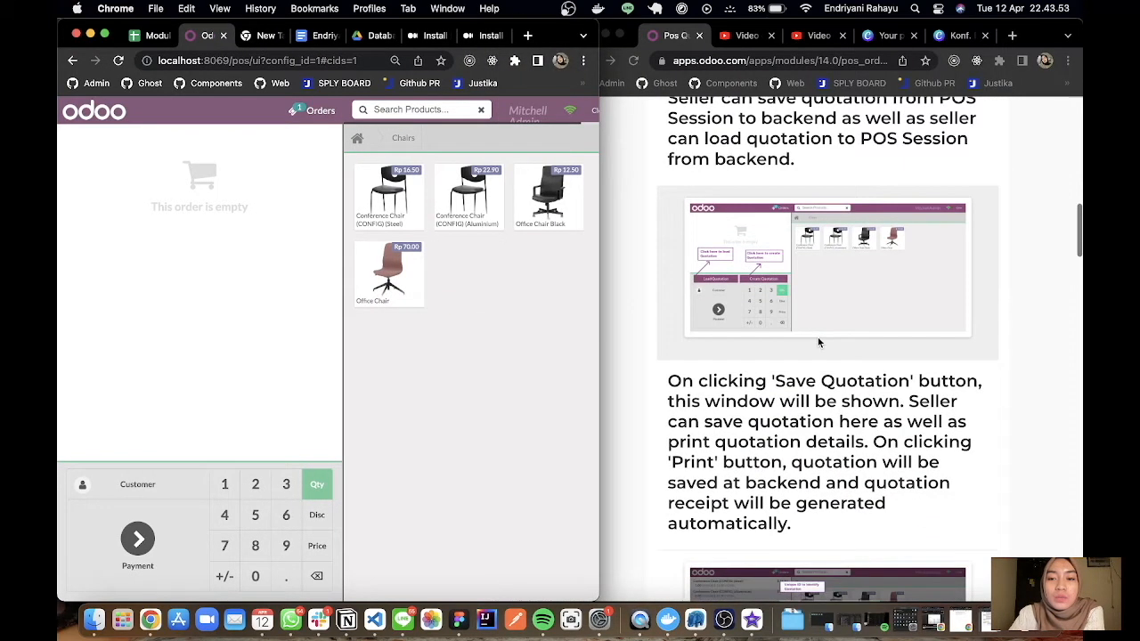
pyautogui.click(708, 287)
pyautogui.scroll(5, 708, 287)
pyautogui.scroll(1, 708, 287)
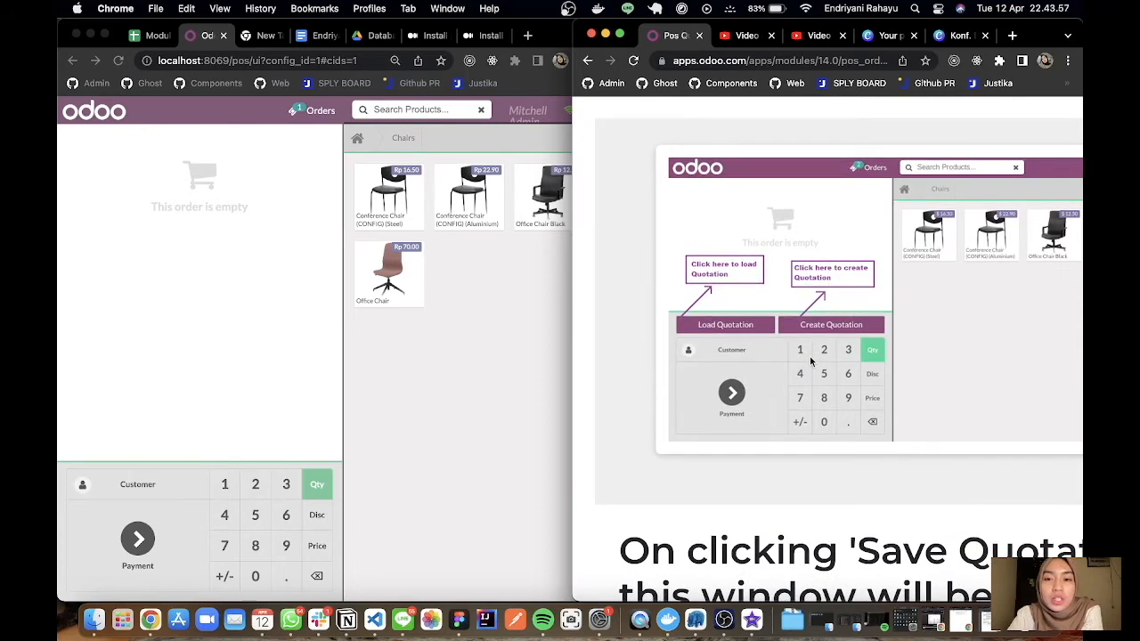
pyautogui.scroll(5, 758, 380)
pyautogui.scroll(-5, 758, 380)
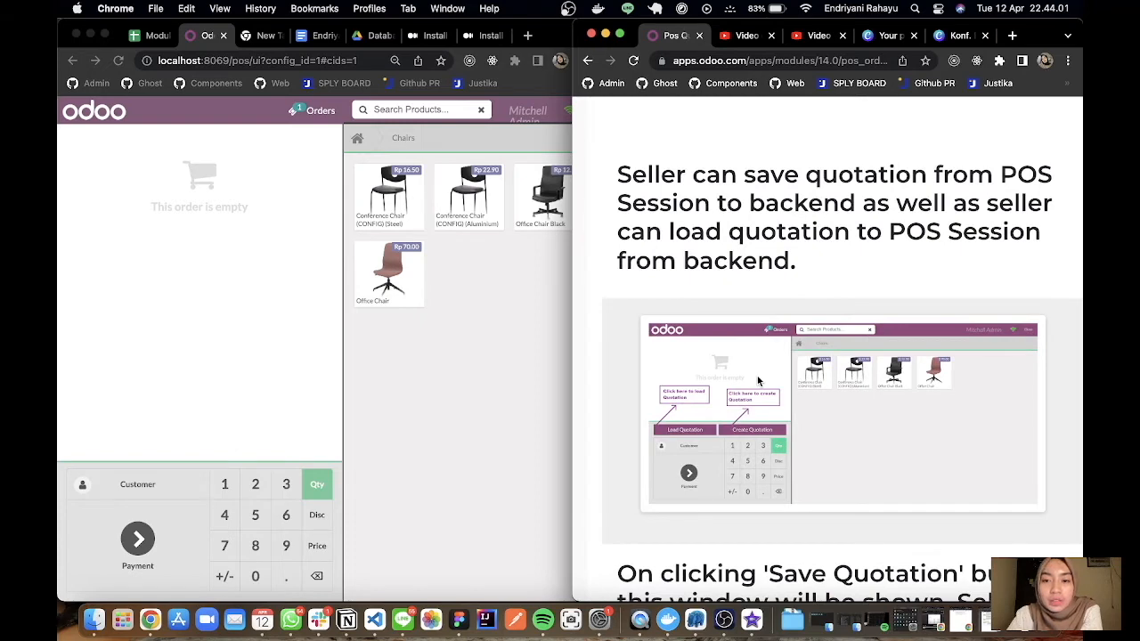
pyautogui.scroll(-3, 758, 380)
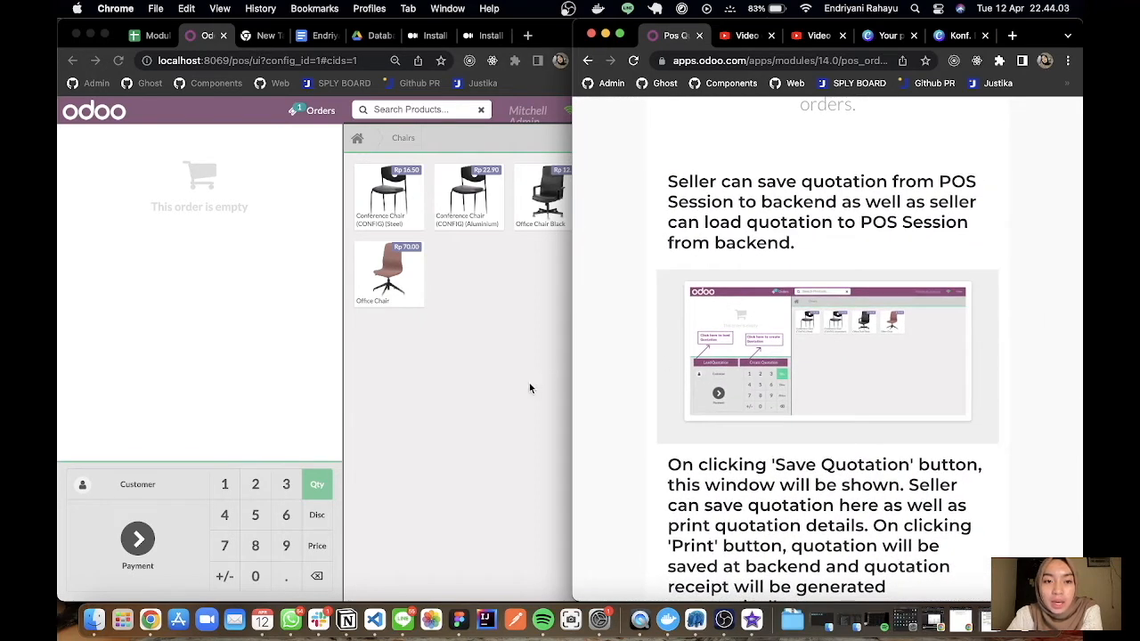
# Download the Pos Quotations module for v 14.0 and save pos_order_quotation-14.0.1.0.3.zip in the Downloads folder.
pyautogui.moveTo(572, 349); pyautogui.dragTo(621, 313)
pyautogui.scroll(10, 754, 256)
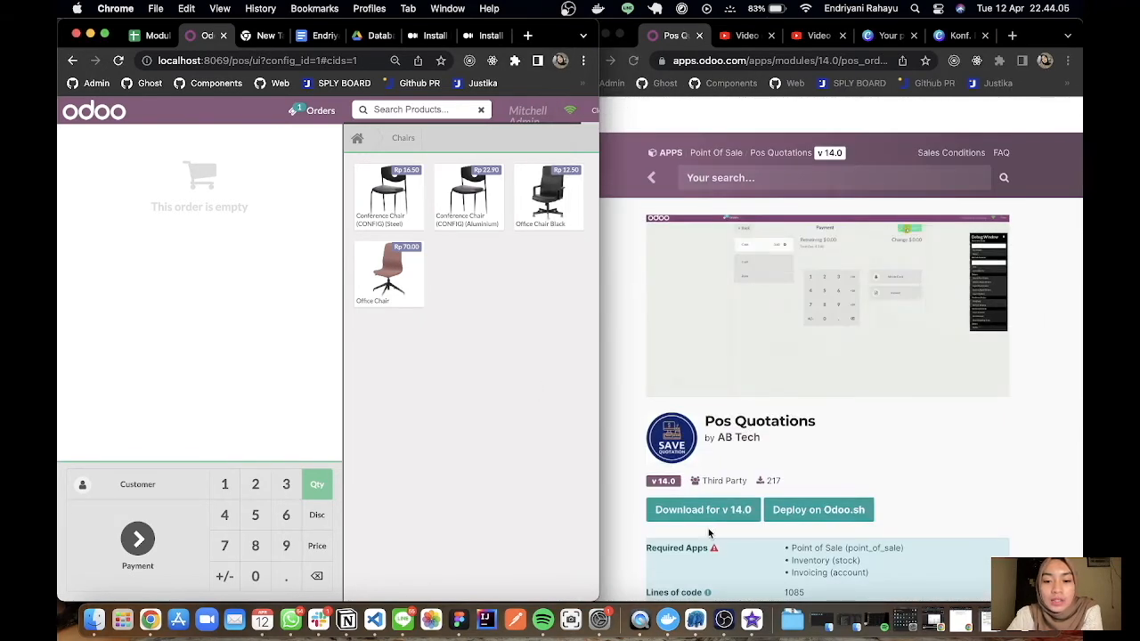
pyautogui.click(731, 525)
pyautogui.click(702, 513)
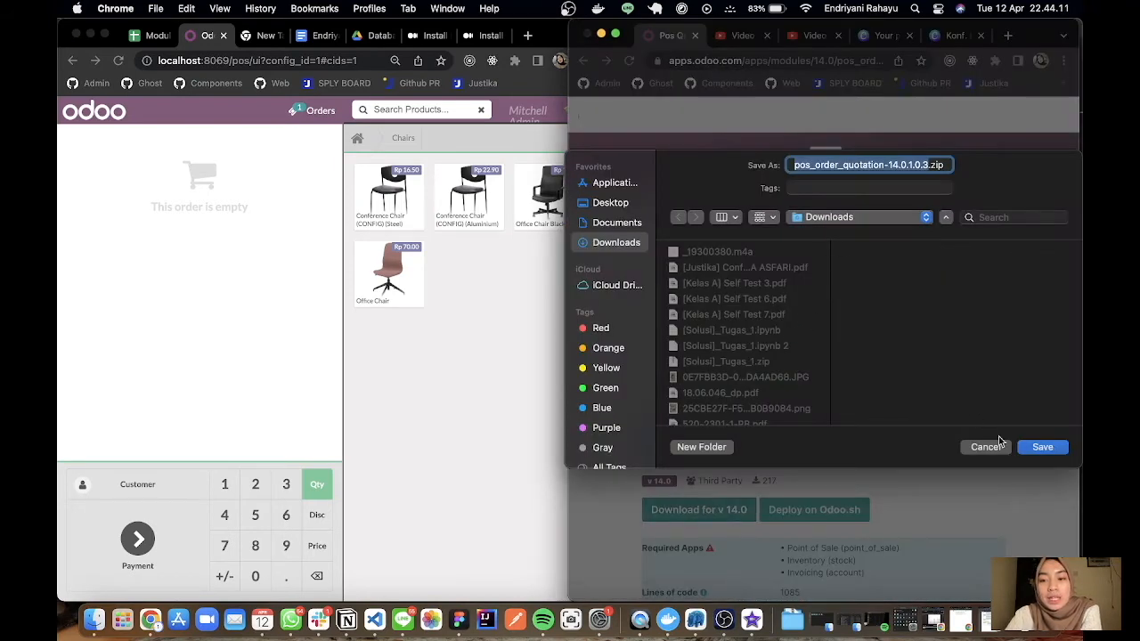
pyautogui.click(1039, 448)
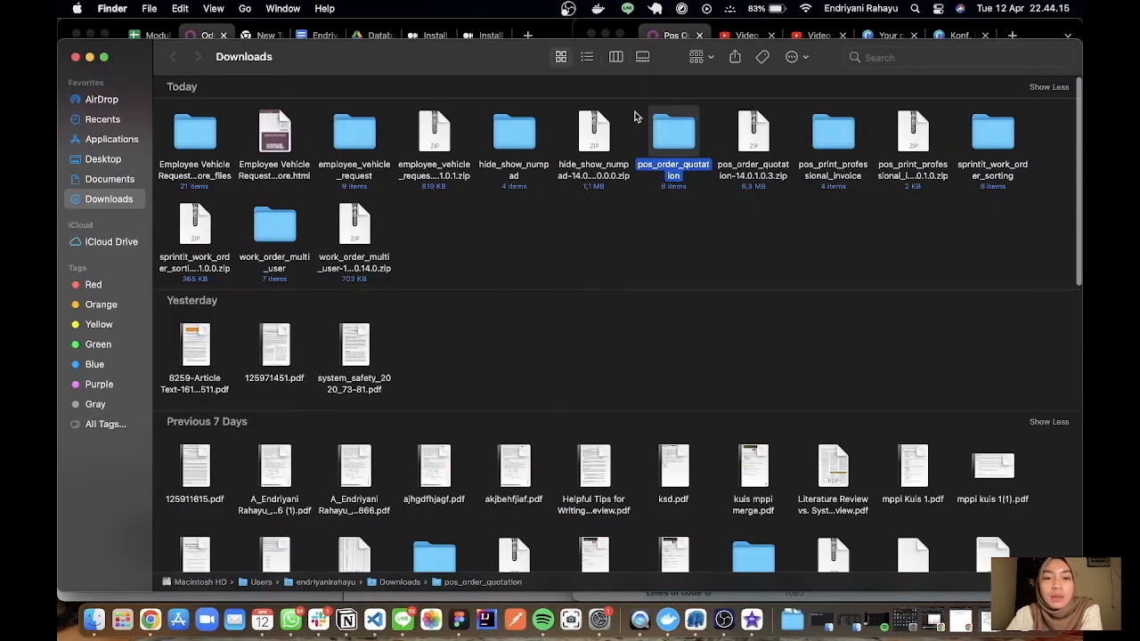
# Open the addons folder inside projects/odoo-docker in Finder to check for the pos_order_quotation module.
pyautogui.doubleClick(326, 583)
pyautogui.click(999, 452)
pyautogui.doubleClick(1000, 452)
pyautogui.doubleClick(198, 108)
pyautogui.click(200, 116)
pyautogui.doubleClick(200, 112)
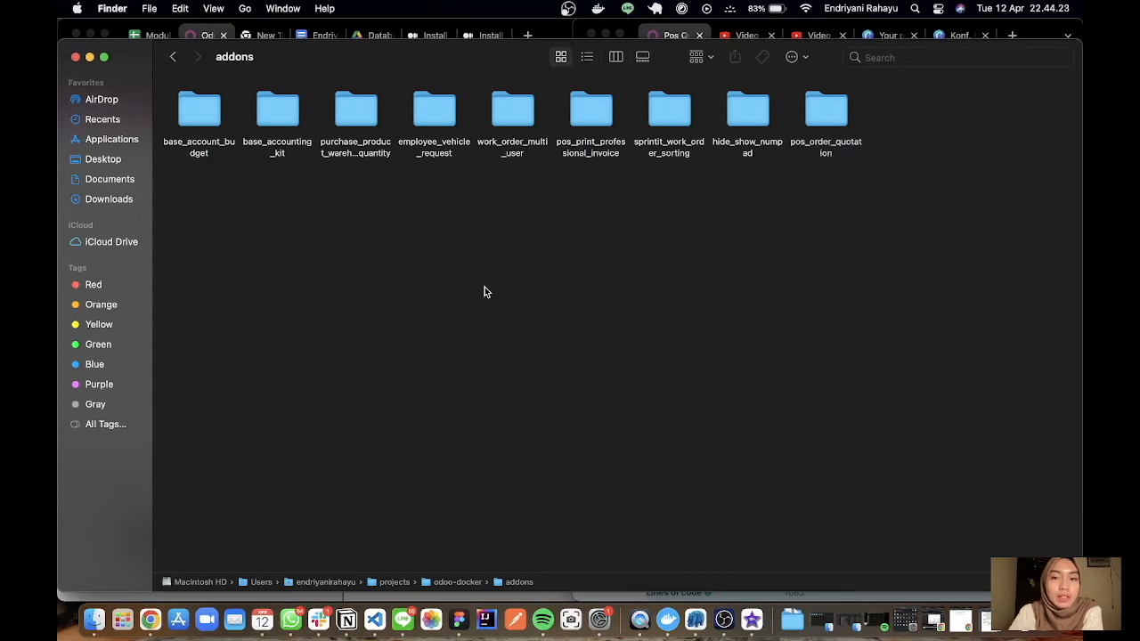
# Switch to VS Code, stop the running Odoo containers in the terminal, and rerun the previous command to restart them.
pyautogui.click(375, 619)
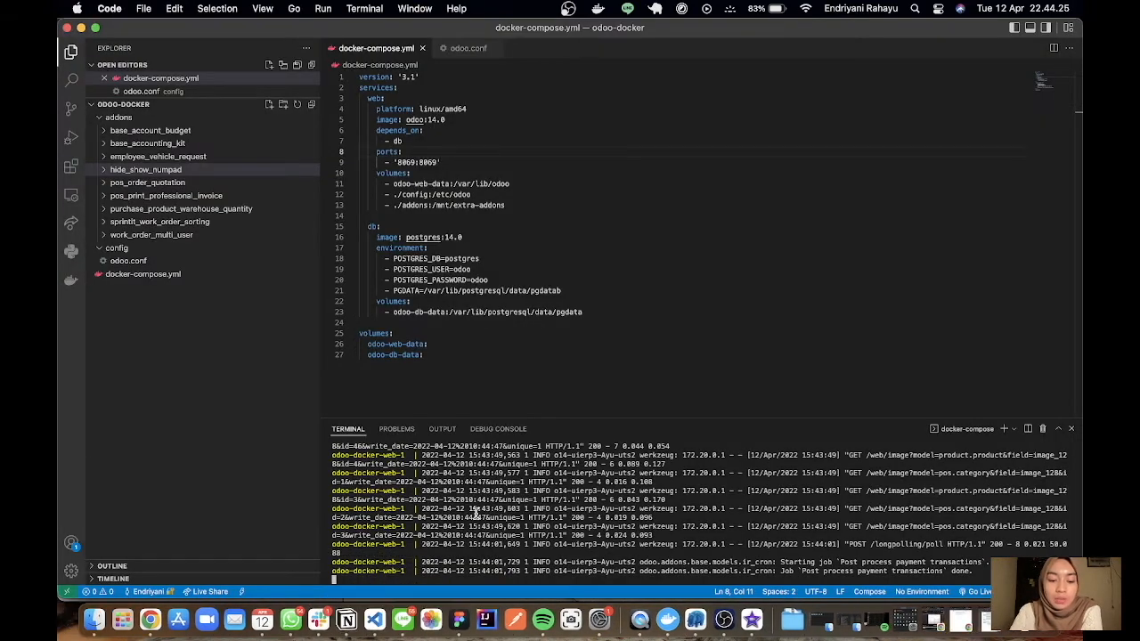
pyautogui.hotkey('ctrl', 'c')
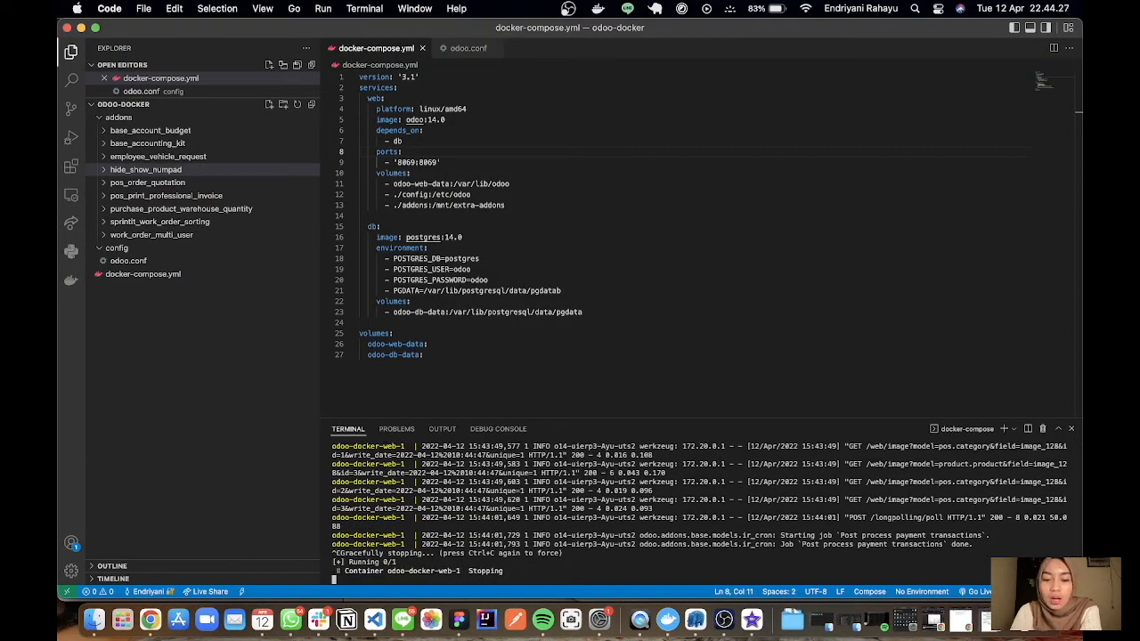
pyautogui.press('Up')
pyautogui.press('Return')
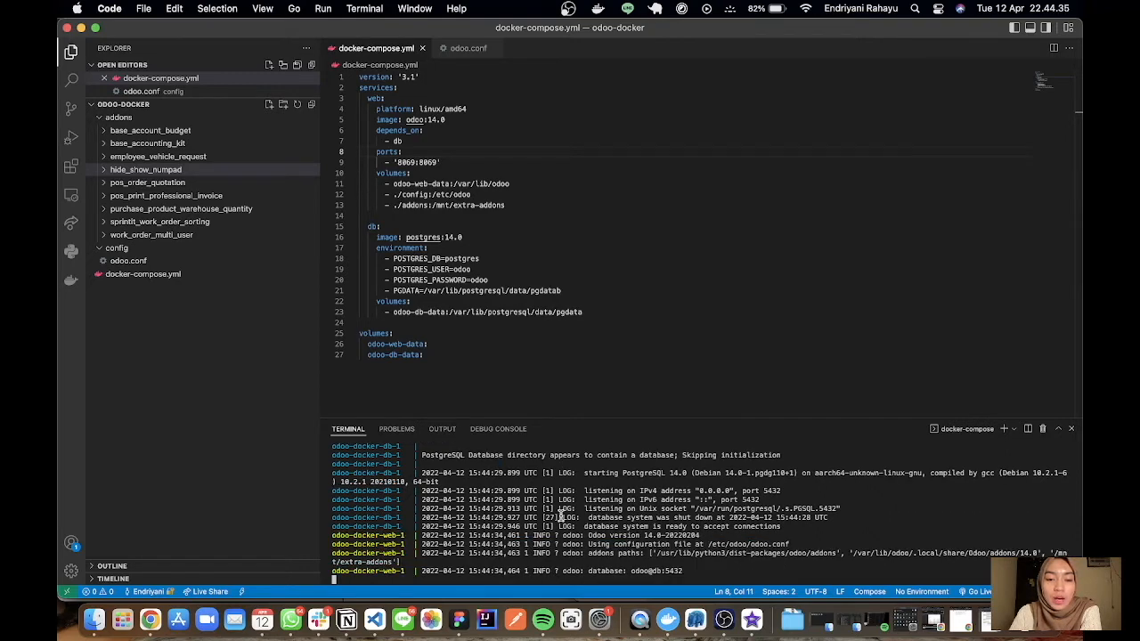
# Switch to Chrome, open Odoo at localhost:8069 in place of the POS session, and widen its window to fill the screen.
pyautogui.click(150, 619)
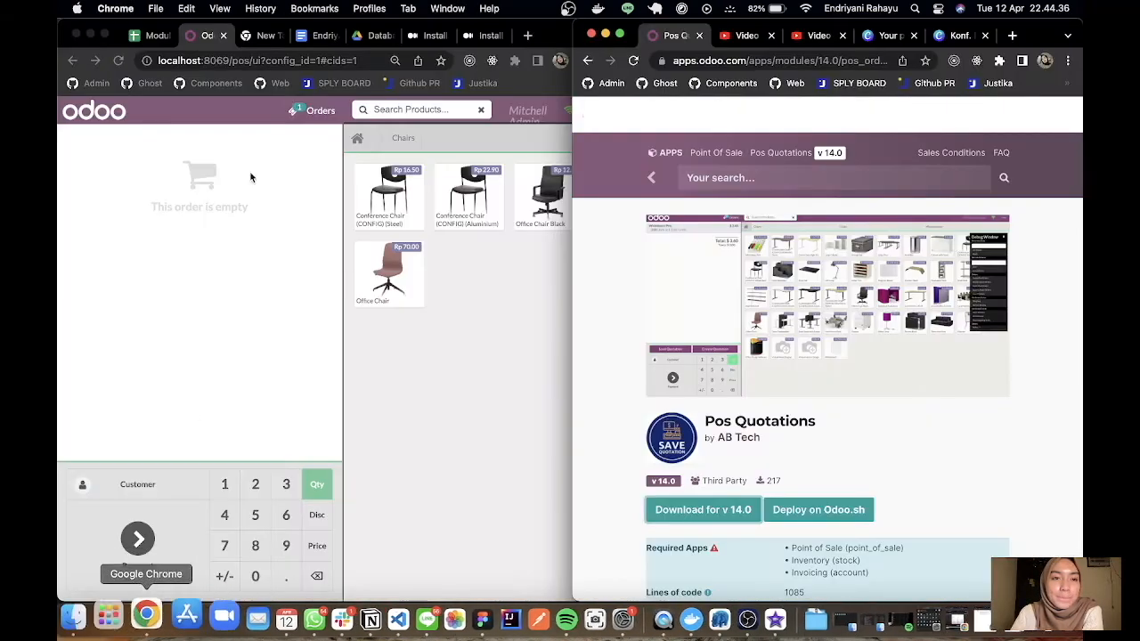
pyautogui.click(290, 64)
pyautogui.write('loca')
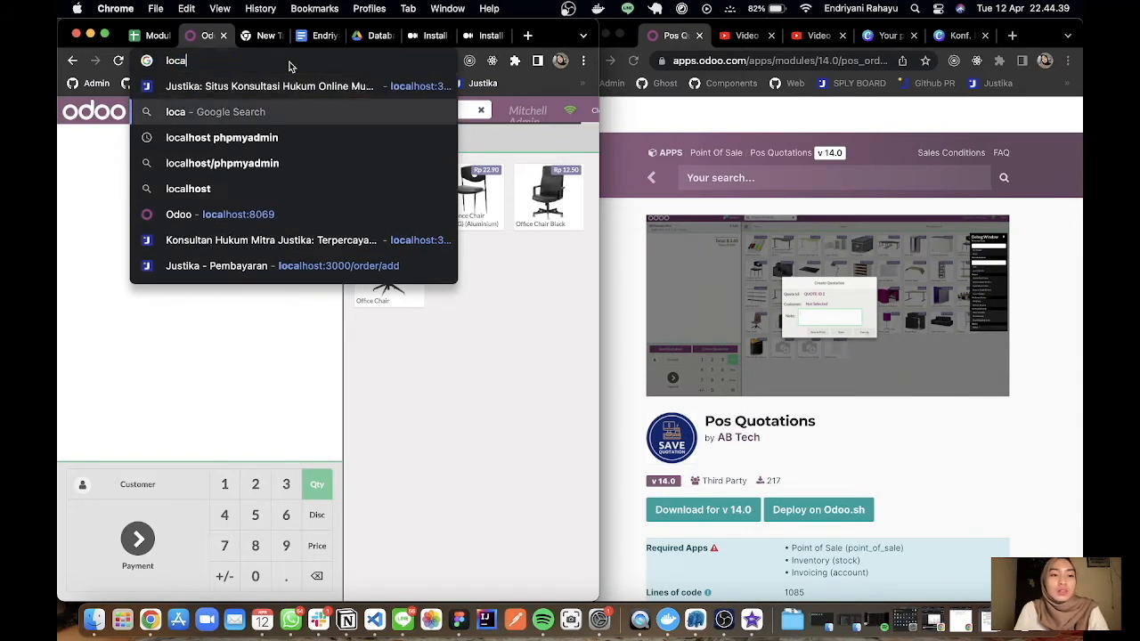
pyautogui.press('Down')
pyautogui.press('Down')
pyautogui.press('Down')
pyautogui.press('Down')
pyautogui.press('Return')
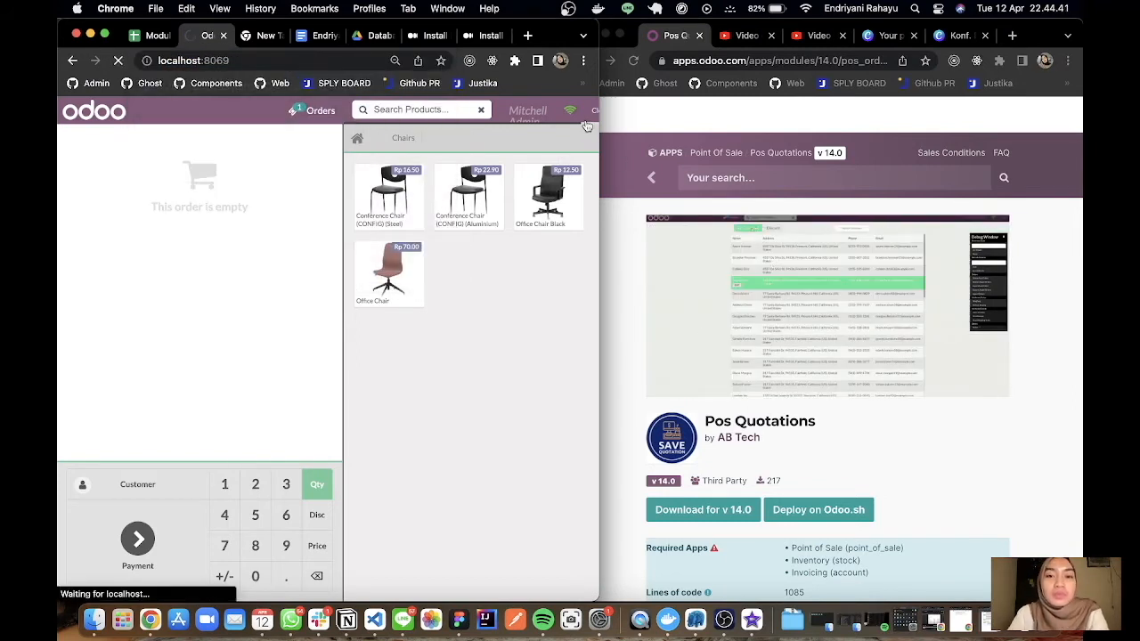
pyautogui.moveTo(599, 122); pyautogui.dragTo(1080, 169)
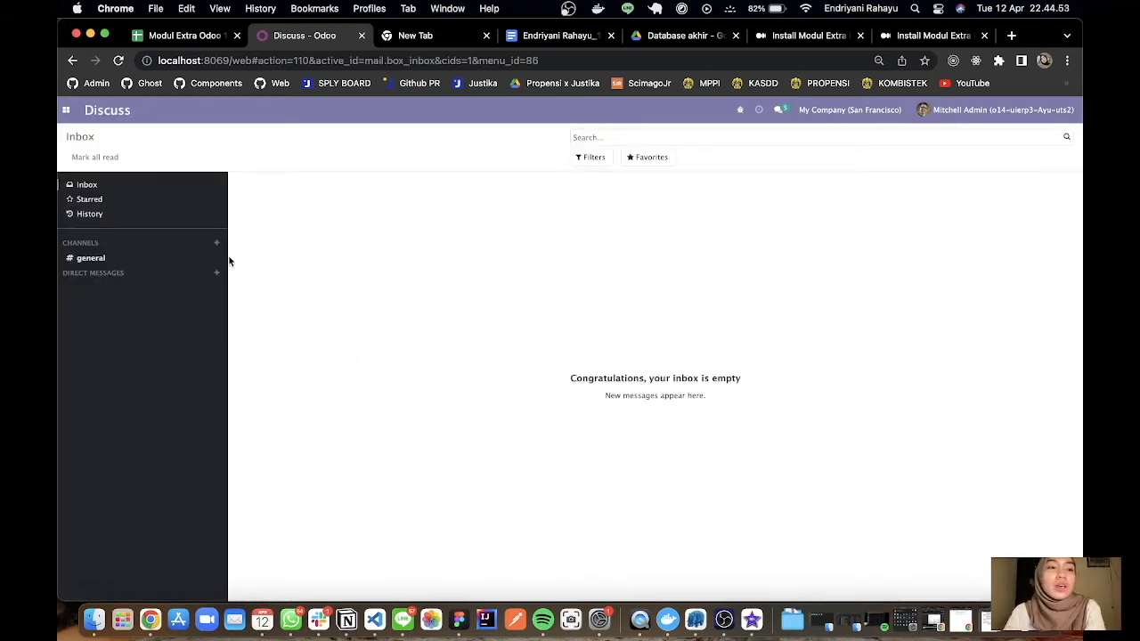
# Open the Odoo Apps module, check for app updates, and run the module update to refresh the apps list.
pyautogui.click(65, 111)
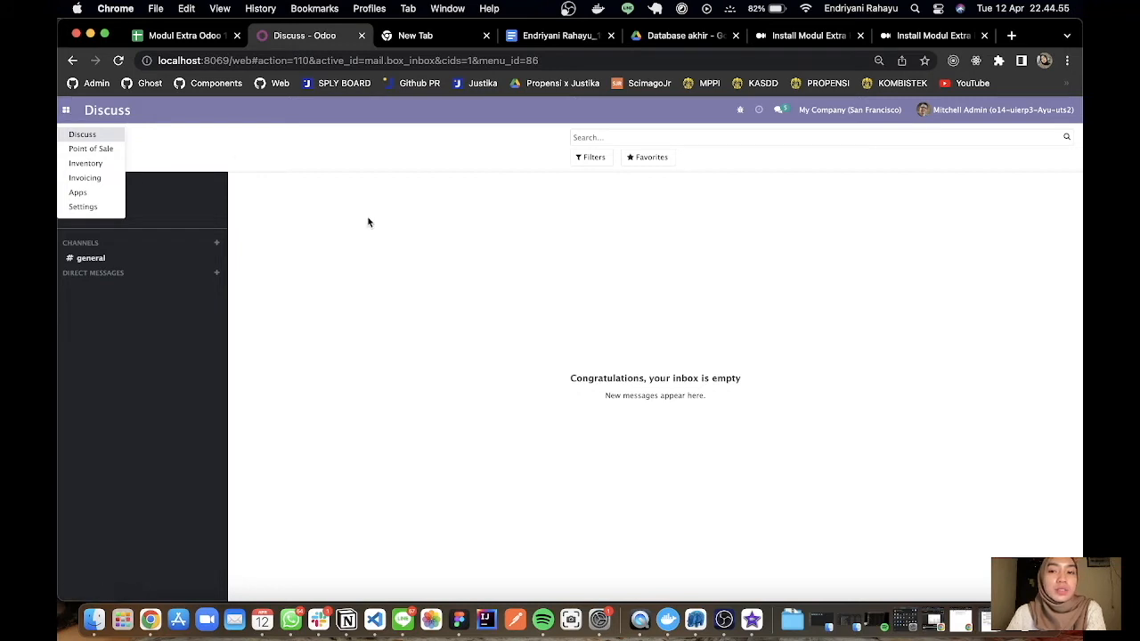
pyautogui.click(77, 192)
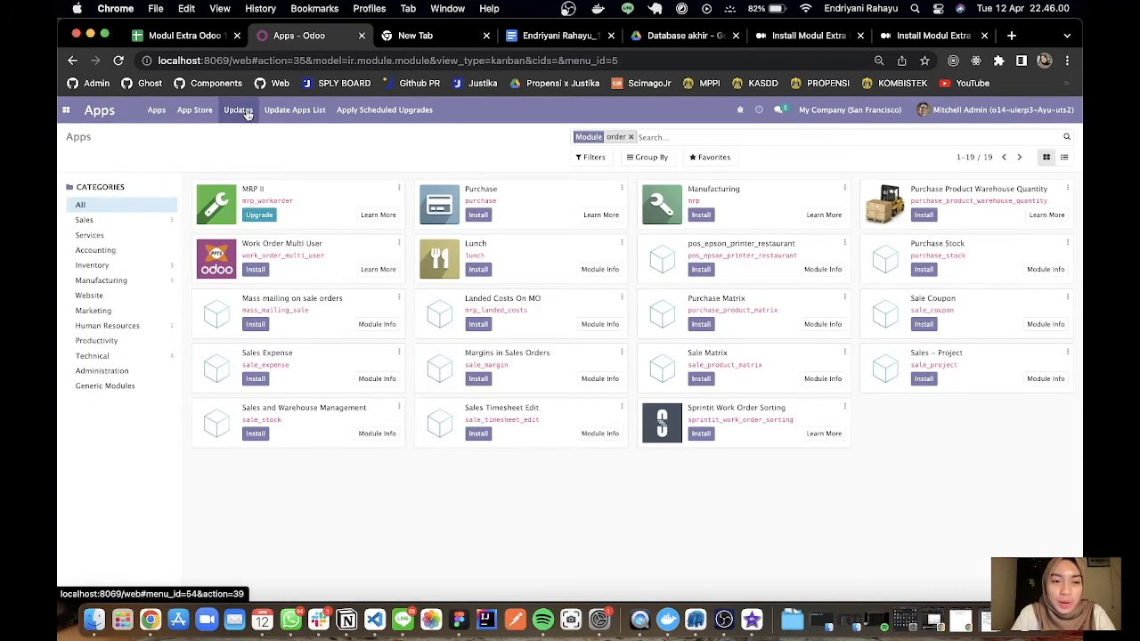
pyautogui.click(421, 374)
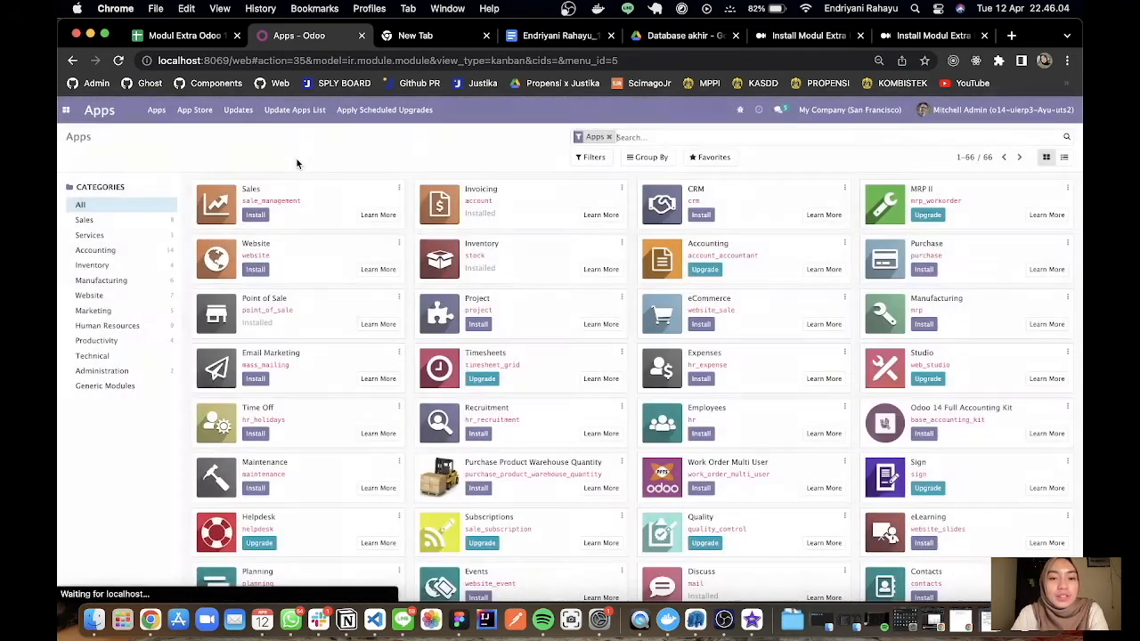
pyautogui.click(239, 112)
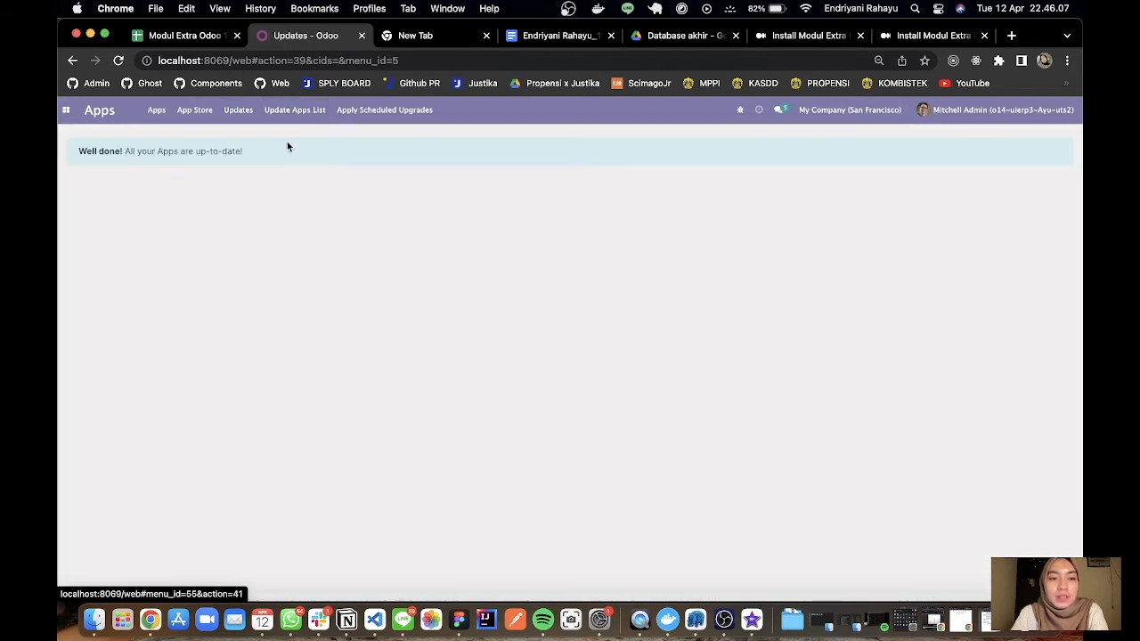
pyautogui.click(278, 113)
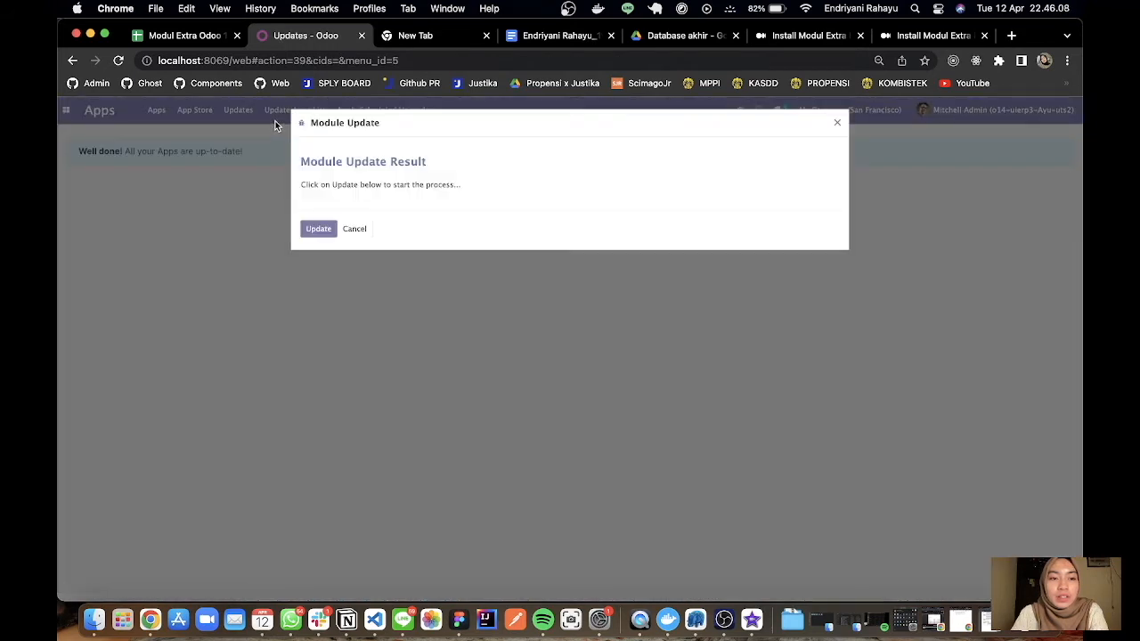
pyautogui.click(318, 229)
# Return to the Main Apps list and search the modules for "pos".
pyautogui.click(156, 109)
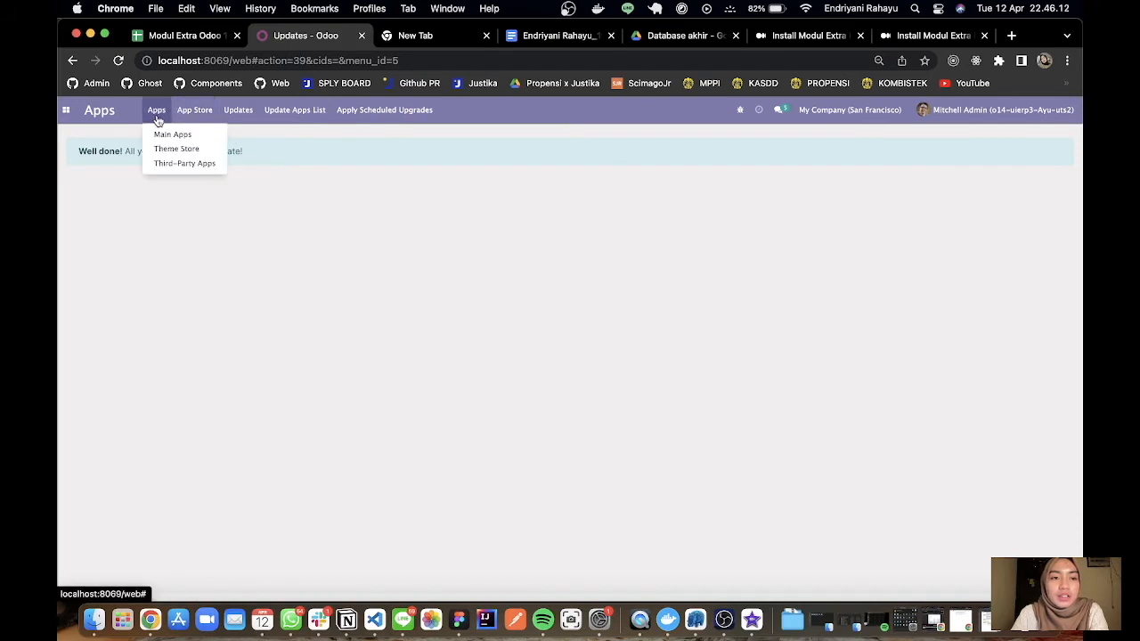
pyautogui.click(164, 136)
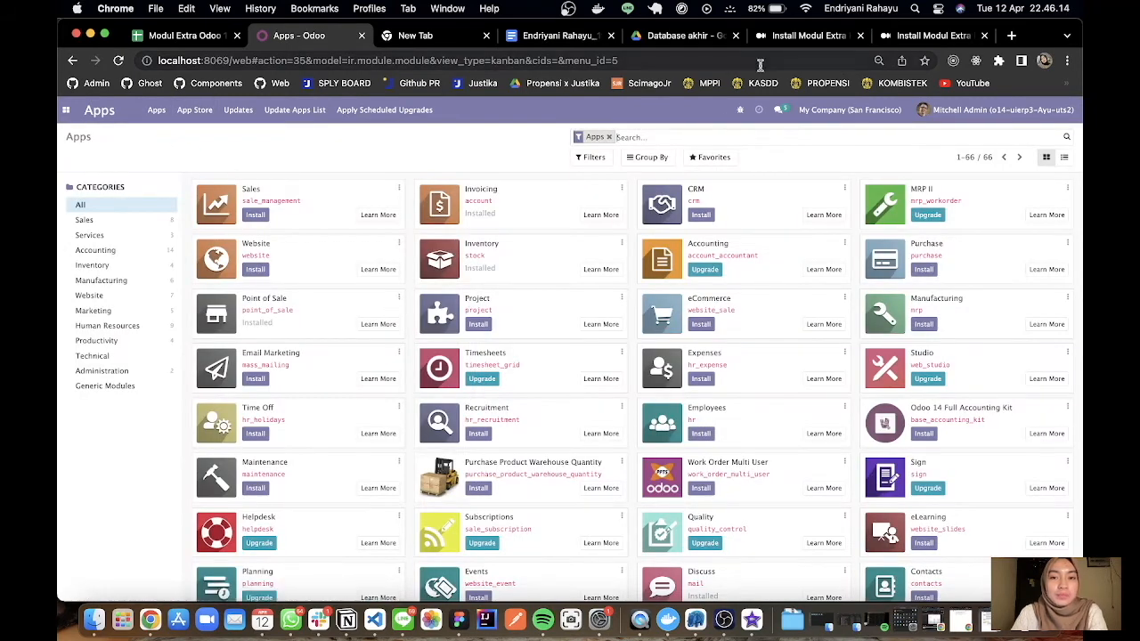
pyautogui.write('pos')
pyautogui.press('Return')
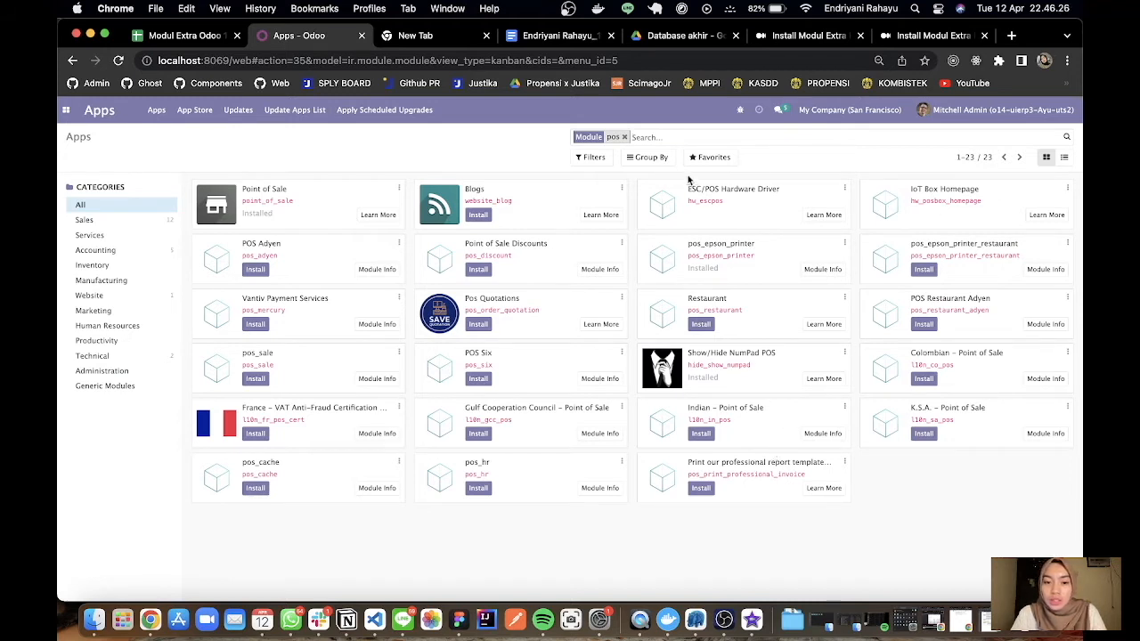
# Replace the module search with "quotation" and install the Pos Quotations module.
pyautogui.click(625, 137)
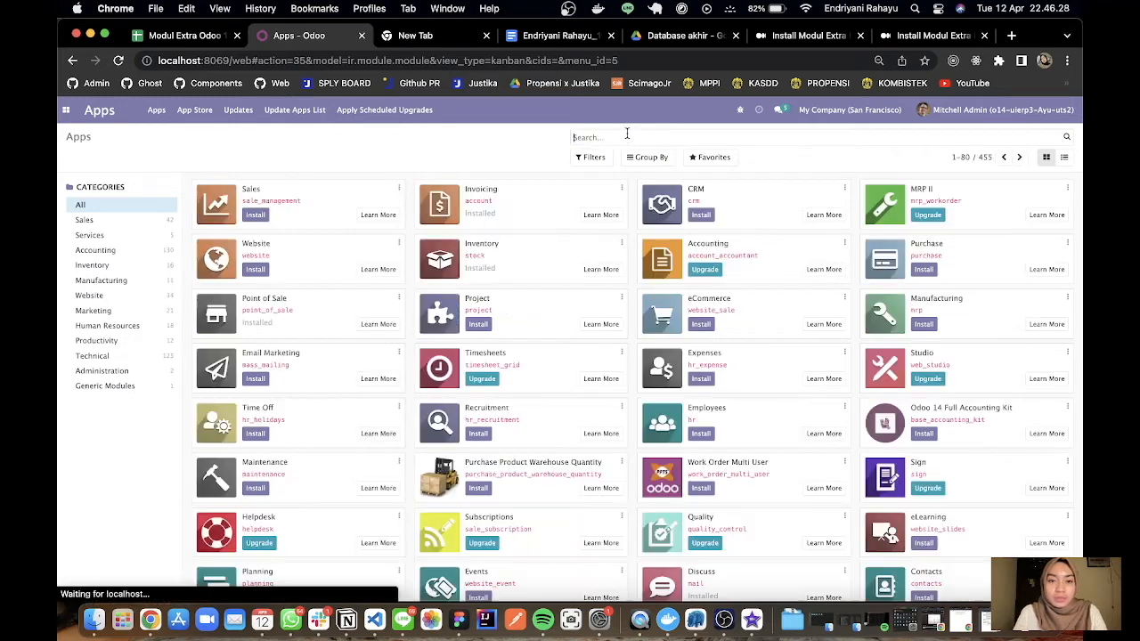
pyautogui.write('quotation')
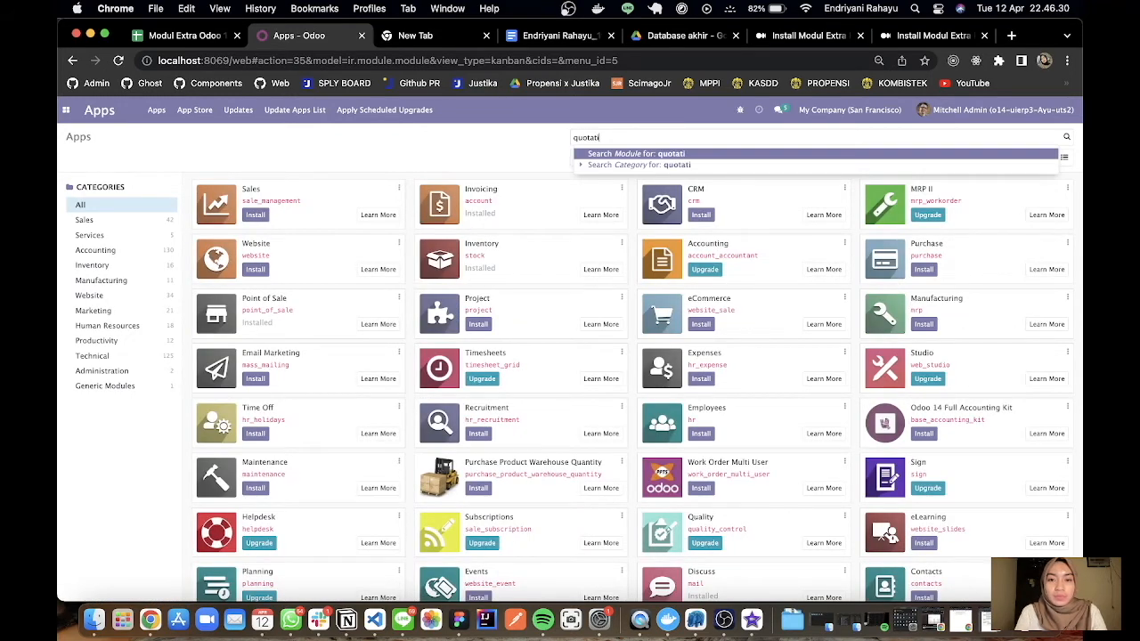
pyautogui.press('Return')
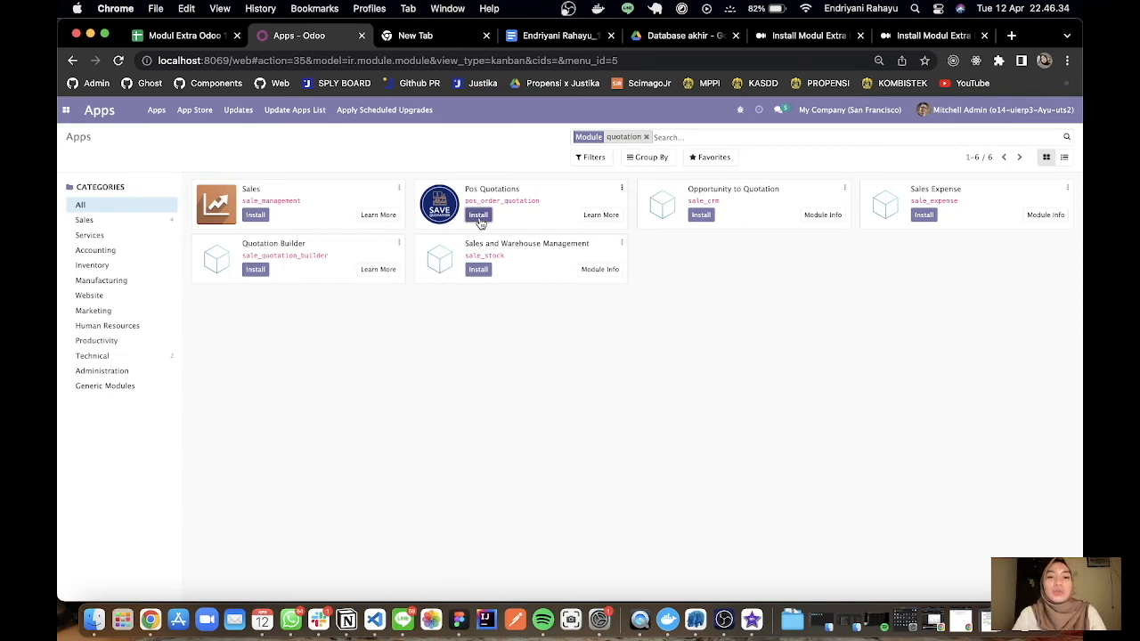
pyautogui.click(479, 217)
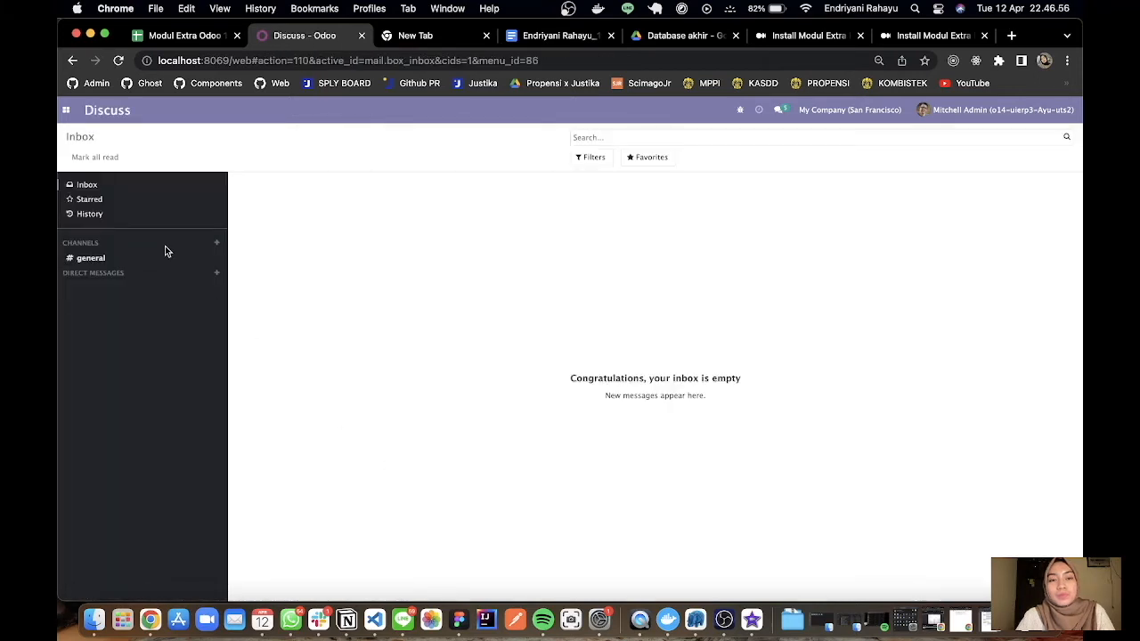
# Resume the Shop session from Point of Sale and narrow its window to sit beside the Odoo Apps page.
pyautogui.click(64, 111)
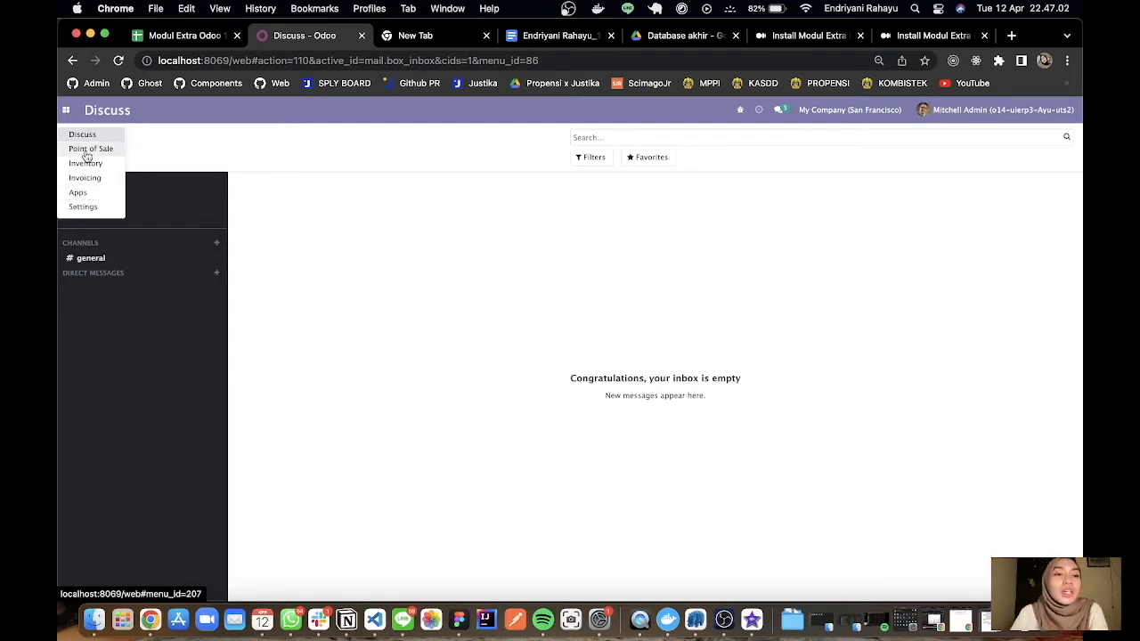
pyautogui.click(87, 149)
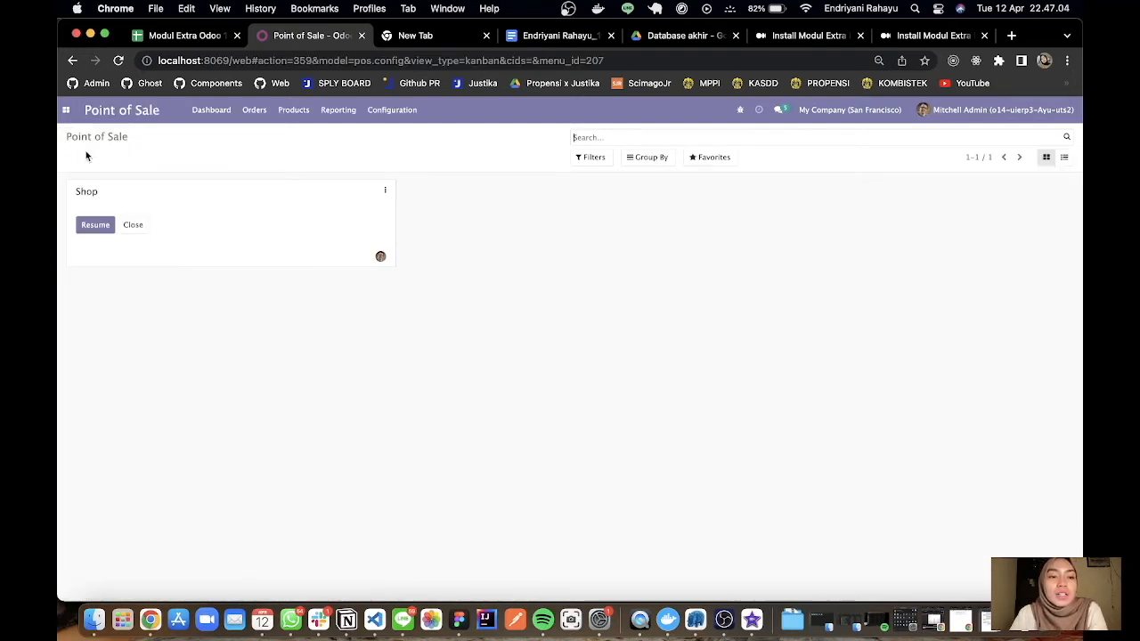
pyautogui.click(99, 224)
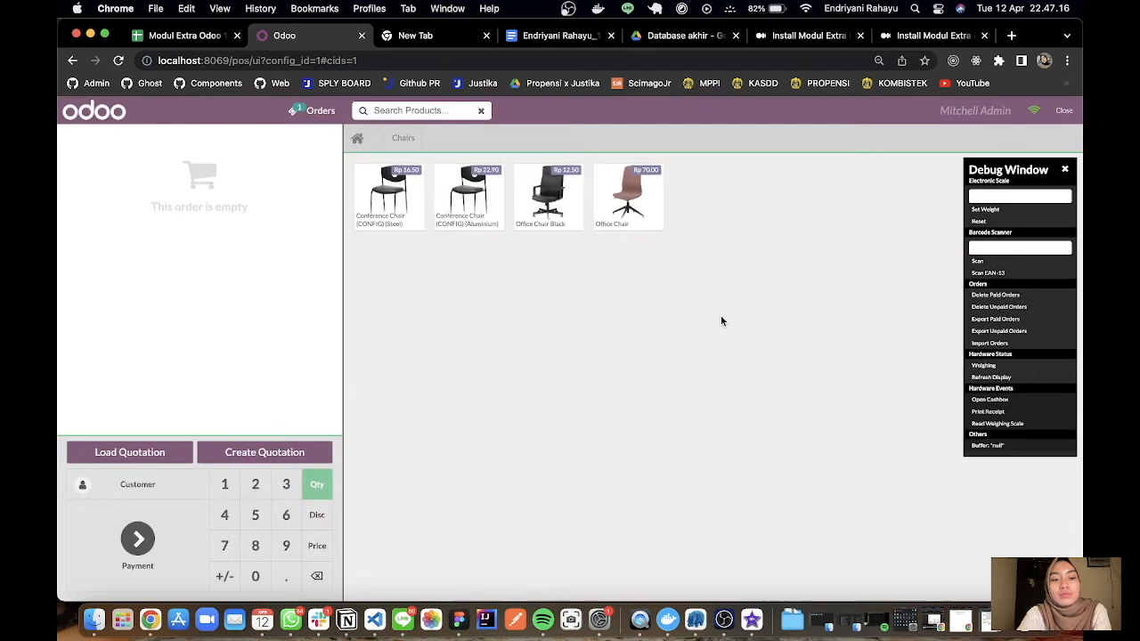
pyautogui.moveTo(960, 274); pyautogui.dragTo(563, 289)
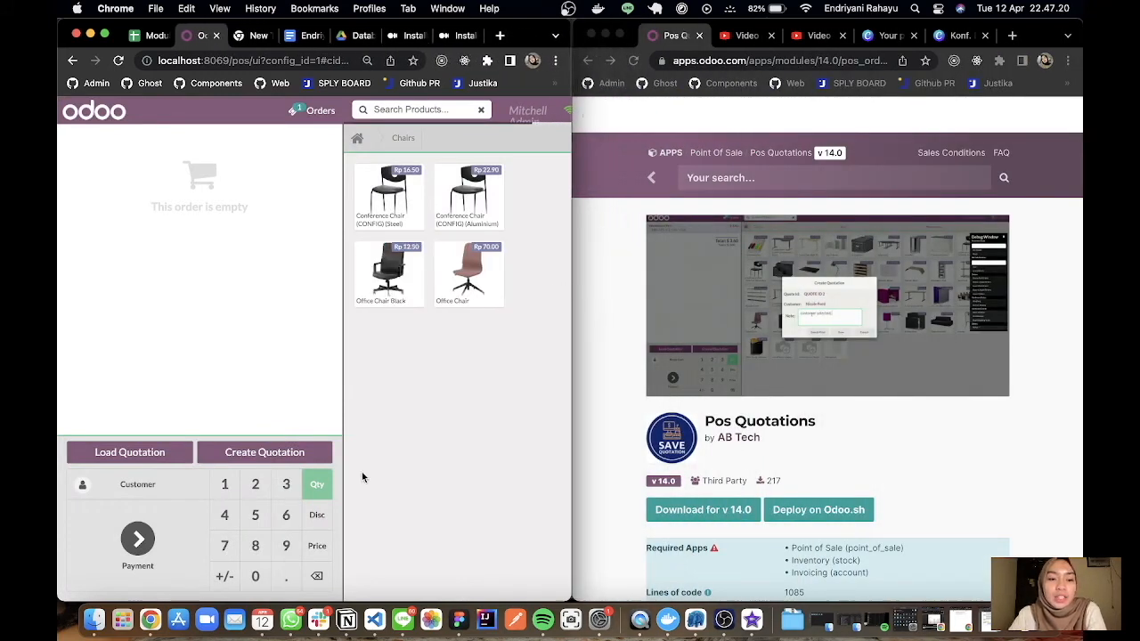
# Examine the module page's annotated example of the quotation buttons against the Load Quotation and Create Quotation buttons in the resumed session.
pyautogui.scroll(-3, 767, 392)
pyautogui.scroll(-10, 768, 391)
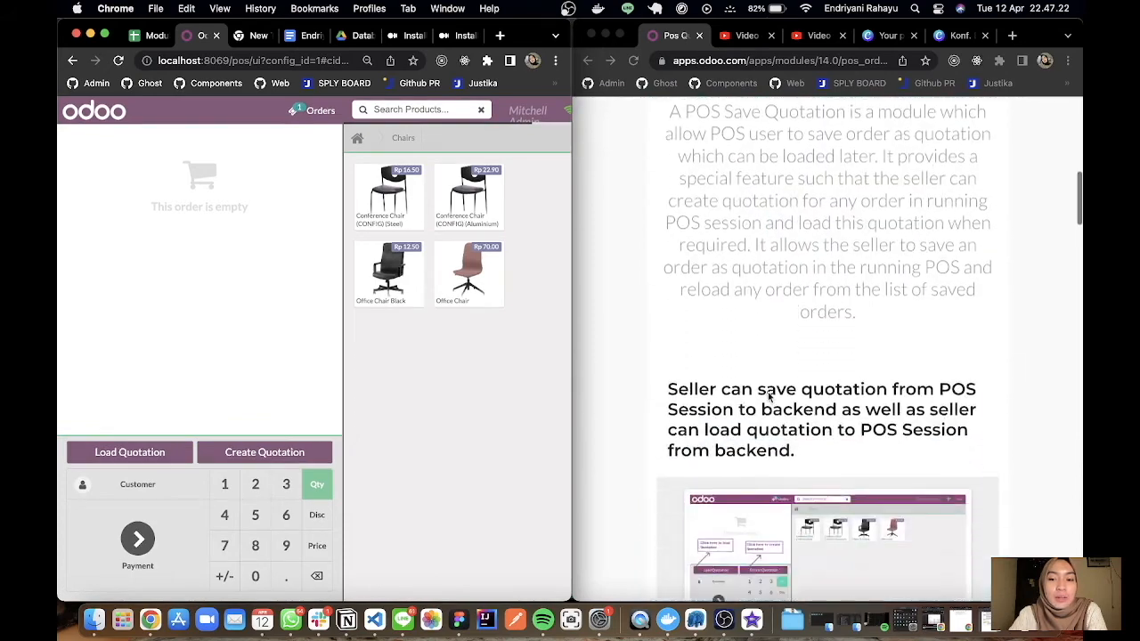
pyautogui.scroll(3, 768, 392)
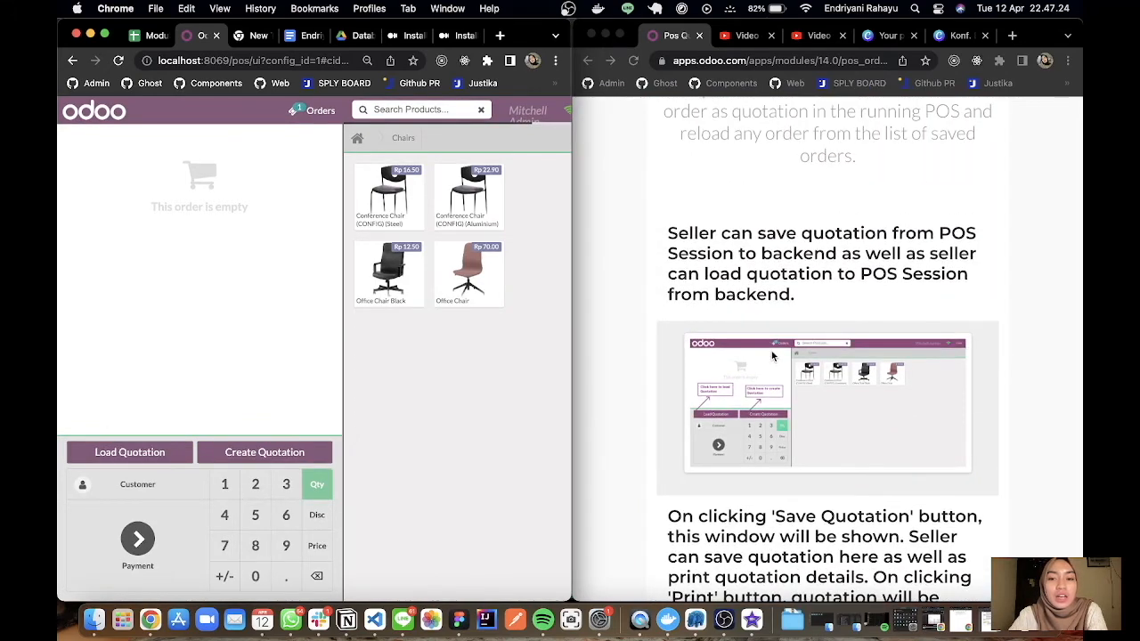
pyautogui.click(745, 439)
pyautogui.scroll(5, 745, 439)
pyautogui.scroll(1, 744, 439)
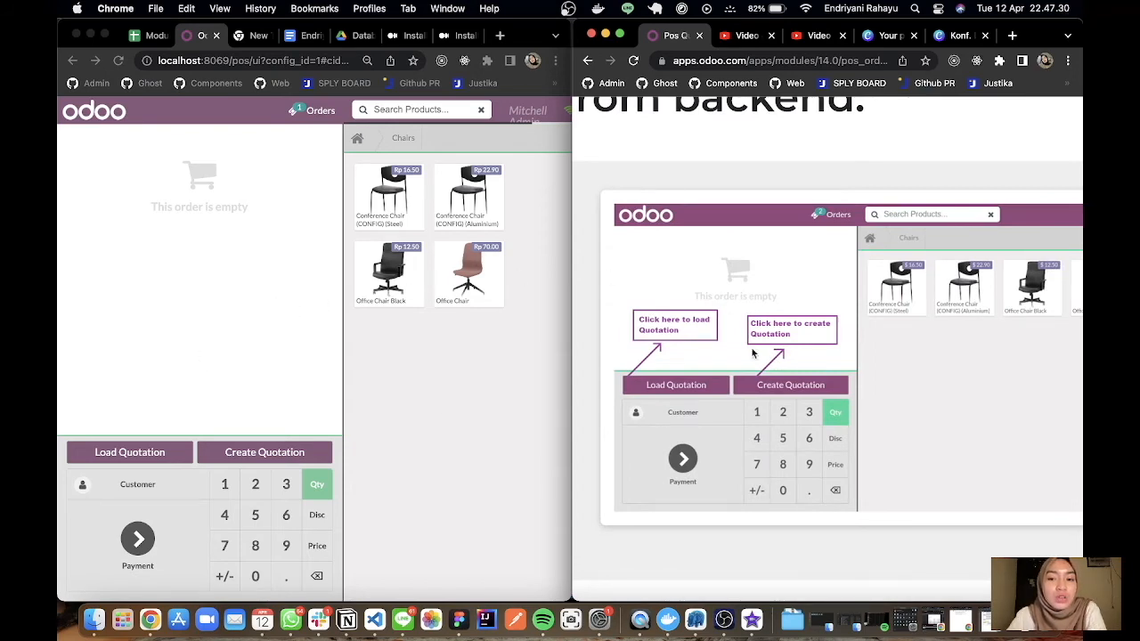
pyautogui.scroll(-6, 753, 353)
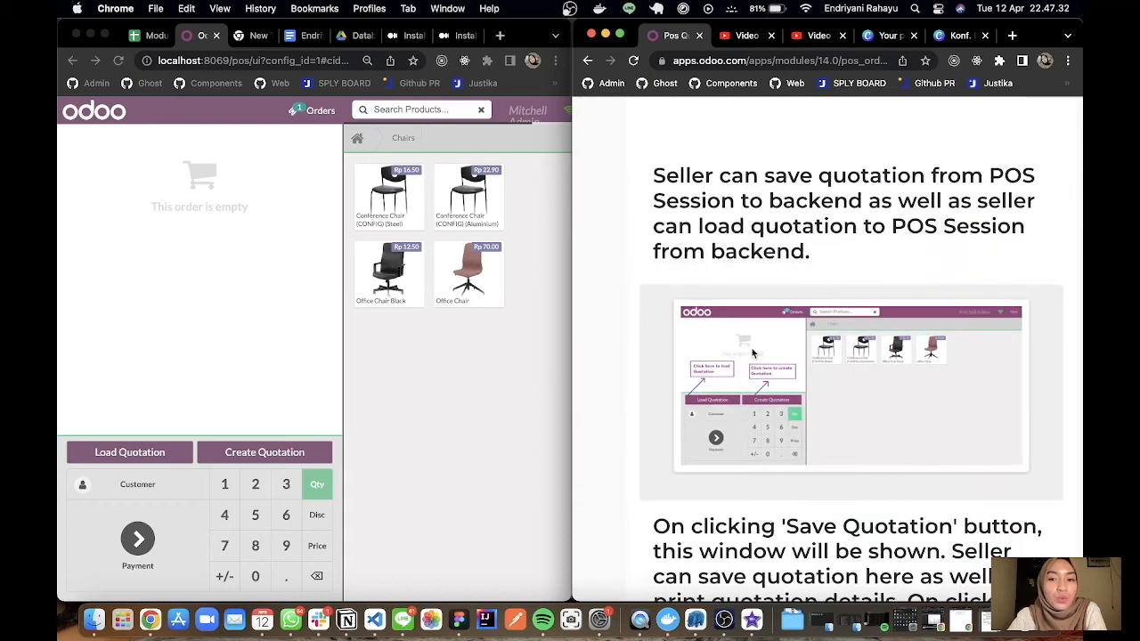
# Review the module page's explanation of saving and printing quotations, and return to its download section.
pyautogui.scroll(-4, 753, 354)
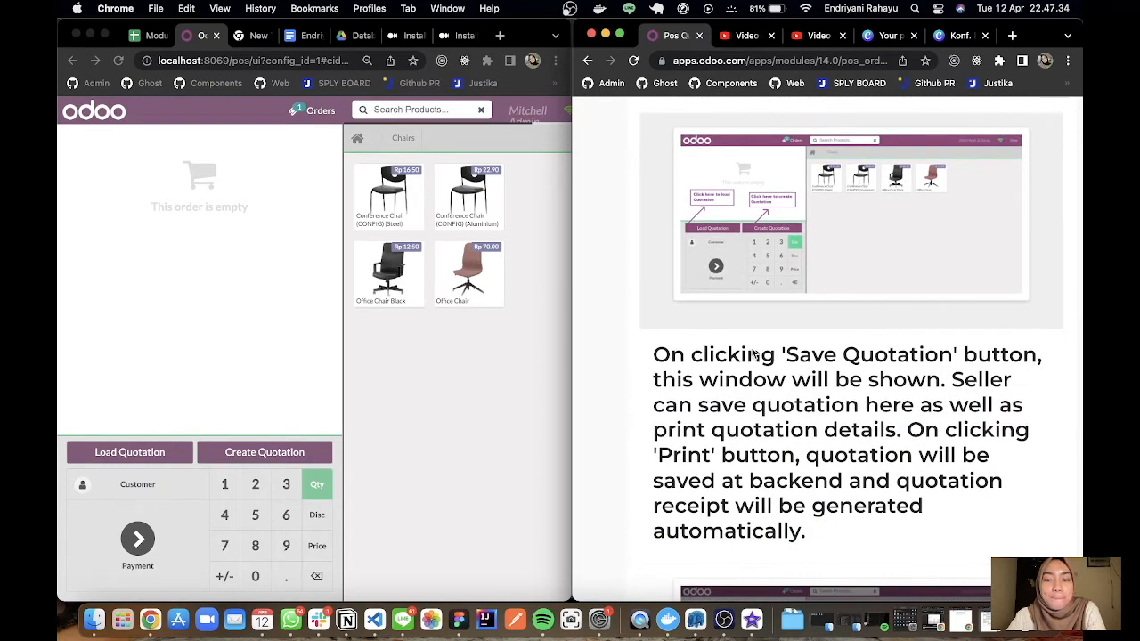
pyautogui.scroll(3, 636, 333)
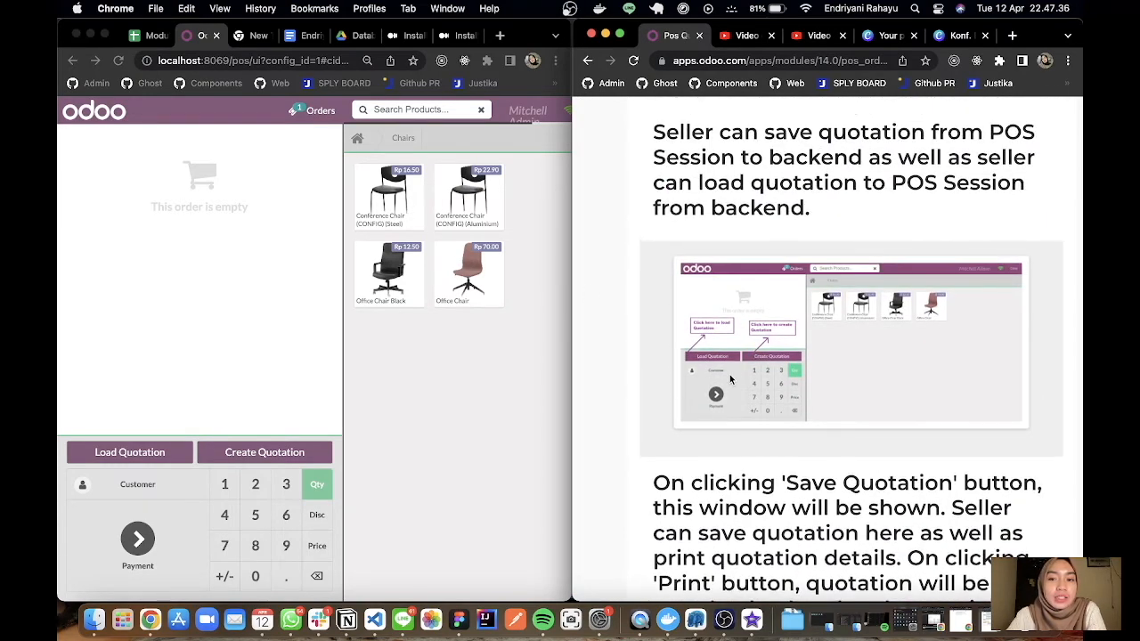
pyautogui.scroll(10, 731, 379)
pyautogui.scroll(3, 730, 379)
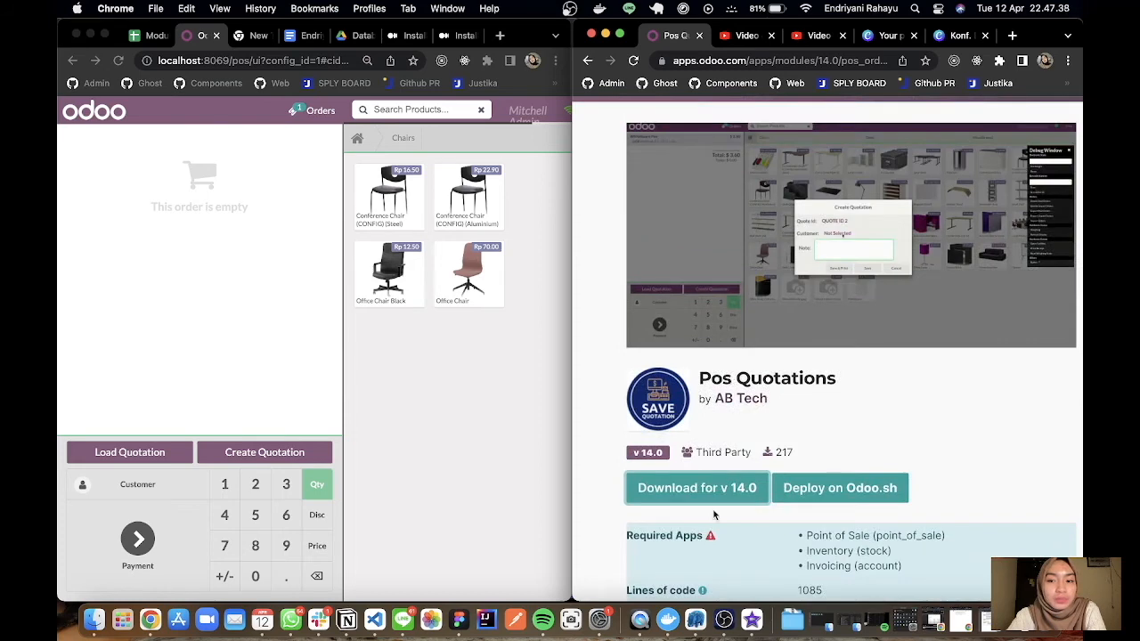
# Widen the Point of Sale session window to full width and close its Debug Window.
pyautogui.click(527, 338)
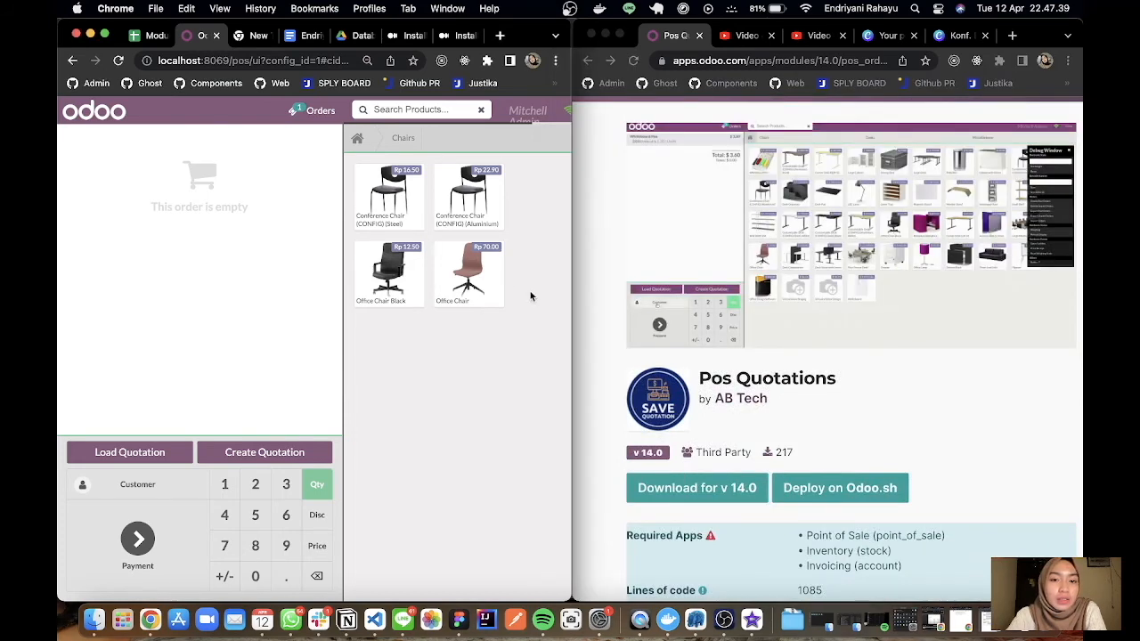
pyautogui.doubleClick(572, 236)
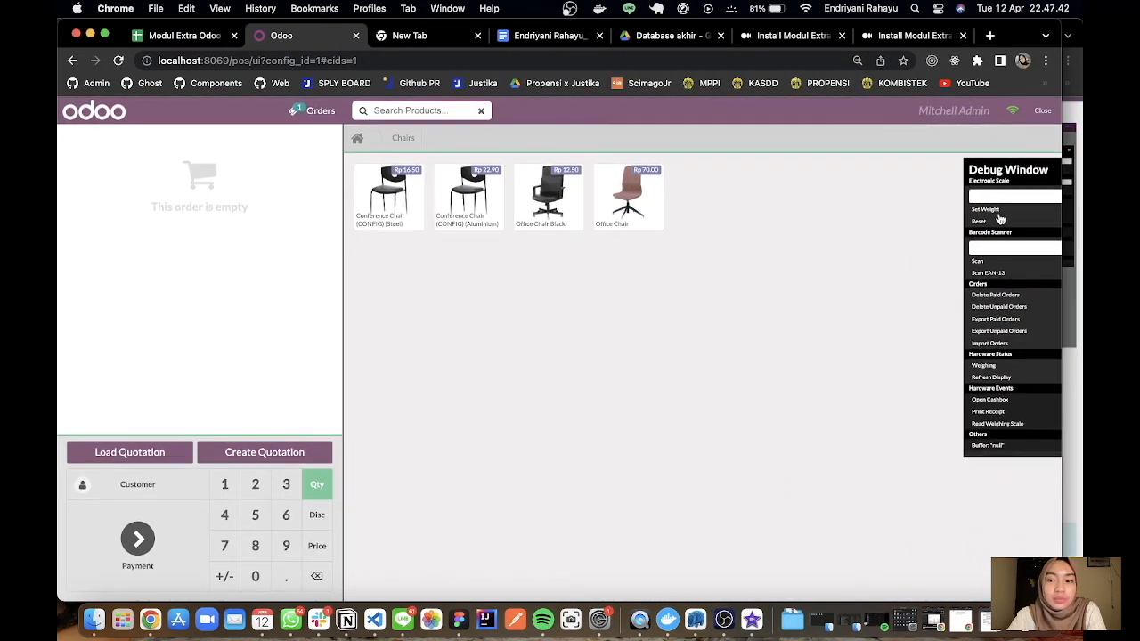
pyautogui.moveTo(1020, 180); pyautogui.dragTo(887, 177)
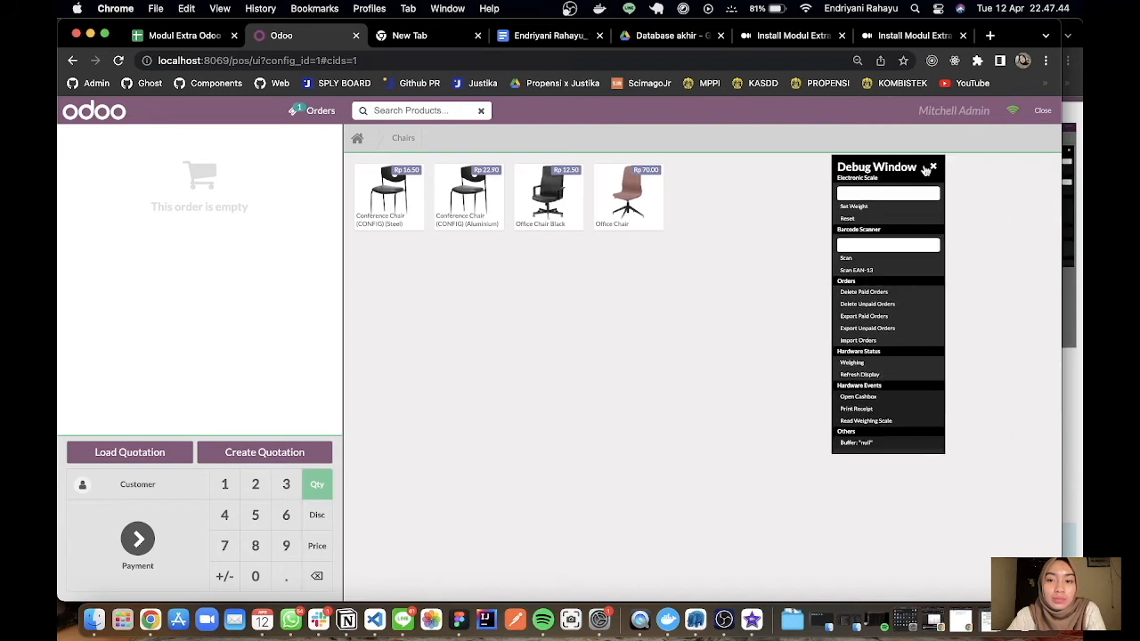
pyautogui.click(934, 168)
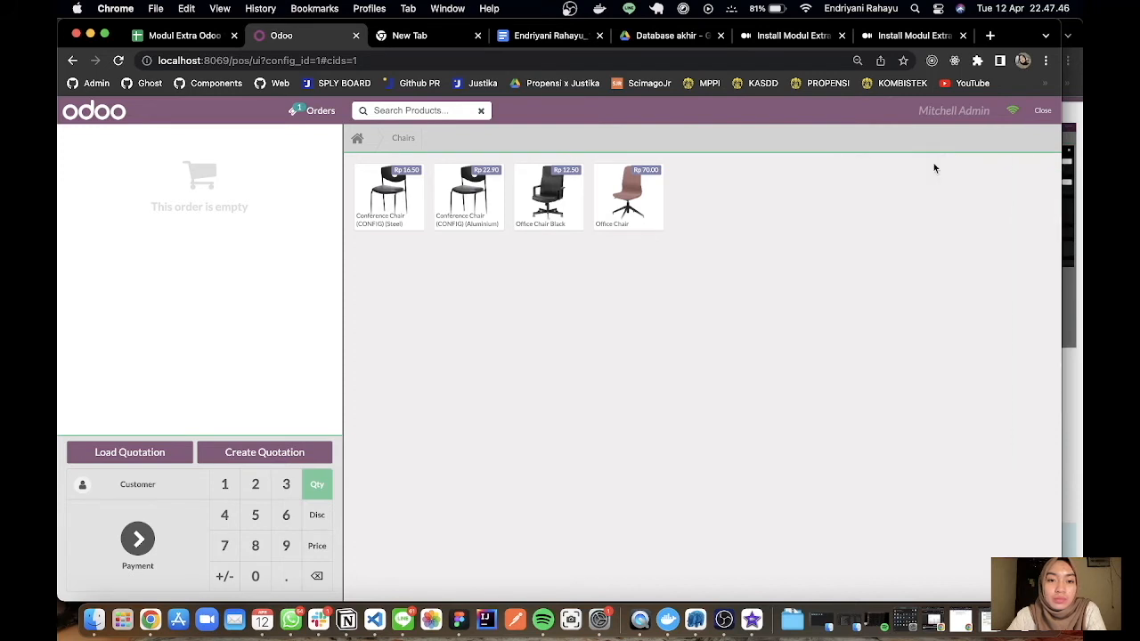
# Show products from all categories, add a Whiteboard Pen to the order, and make the session window full screen.
pyautogui.click(358, 139)
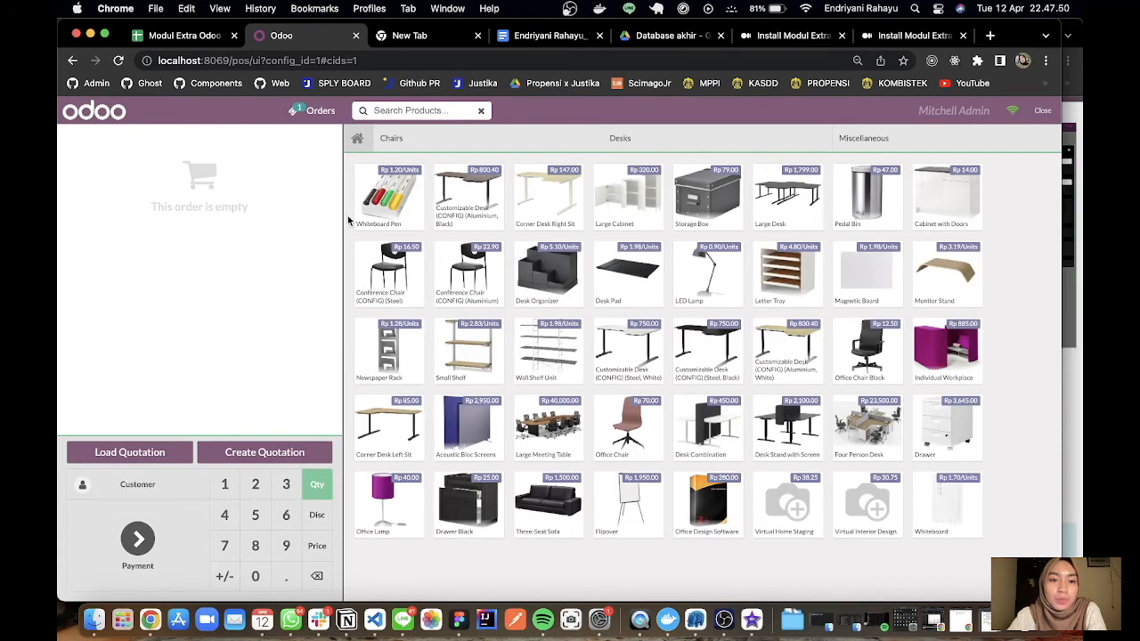
pyautogui.click(381, 184)
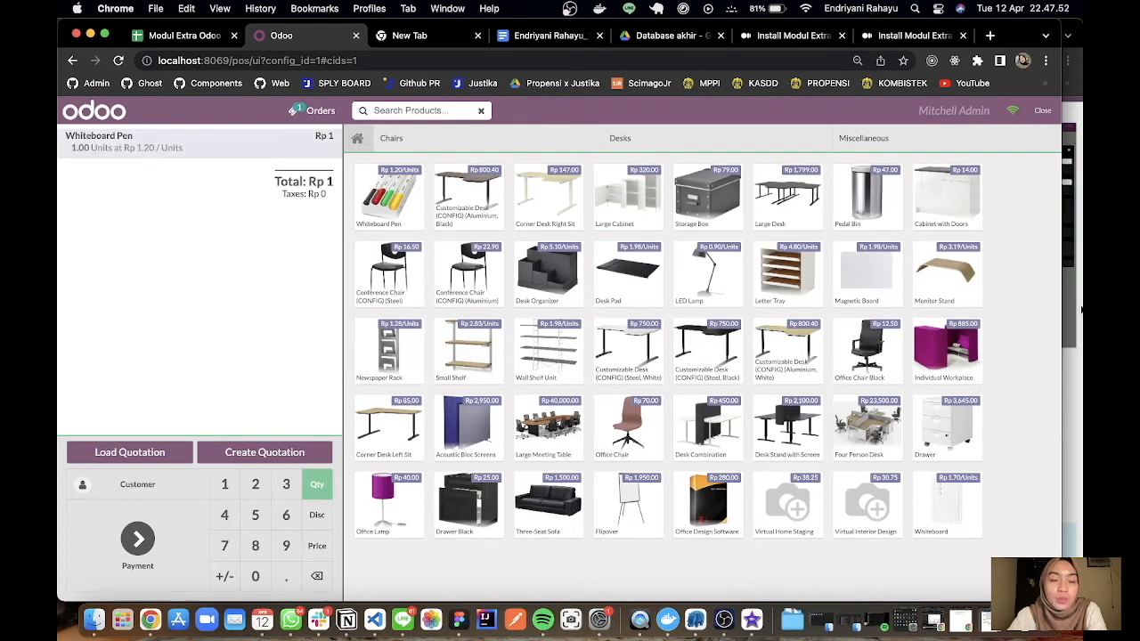
pyautogui.press('ctrl+super+f')
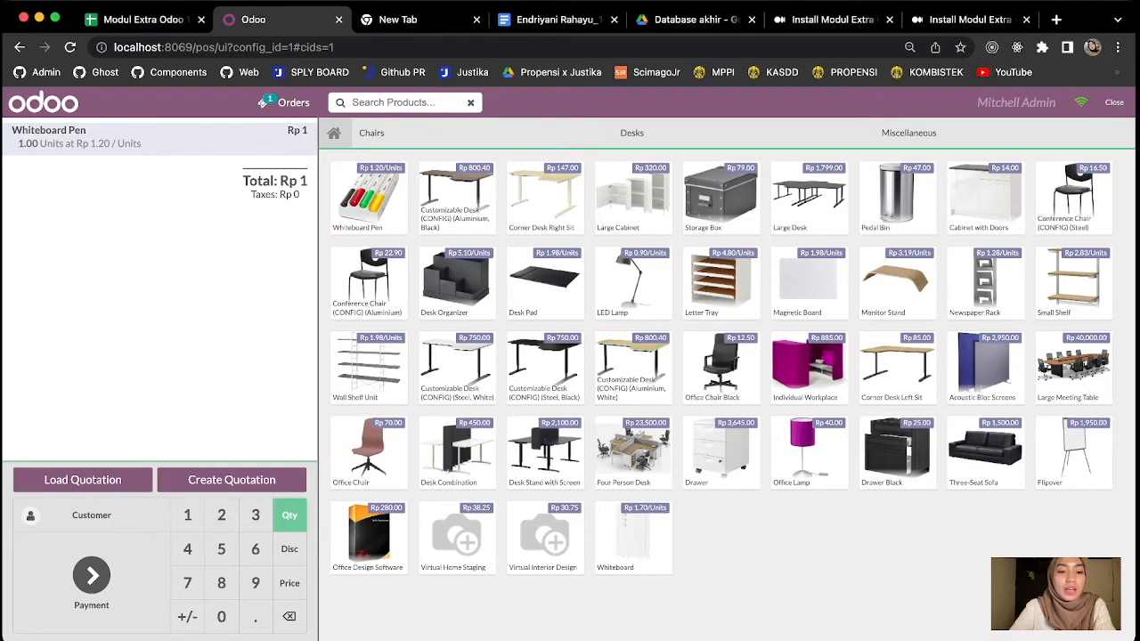
# Try to save a quotation for the order without a customer or note.
pyautogui.click(232, 479)
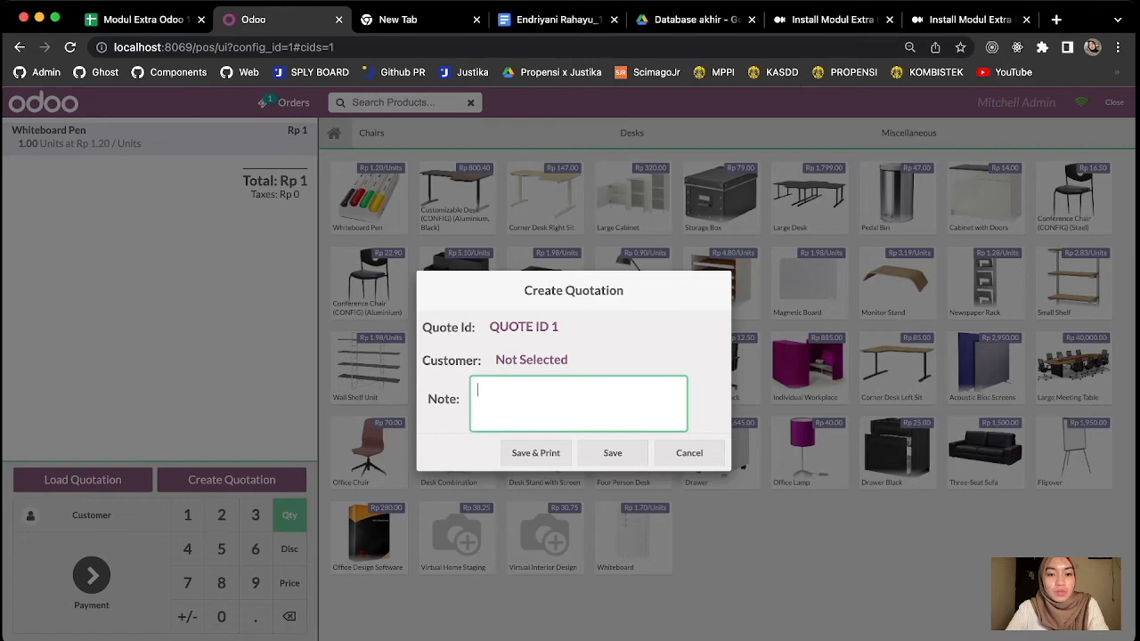
pyautogui.click(613, 453)
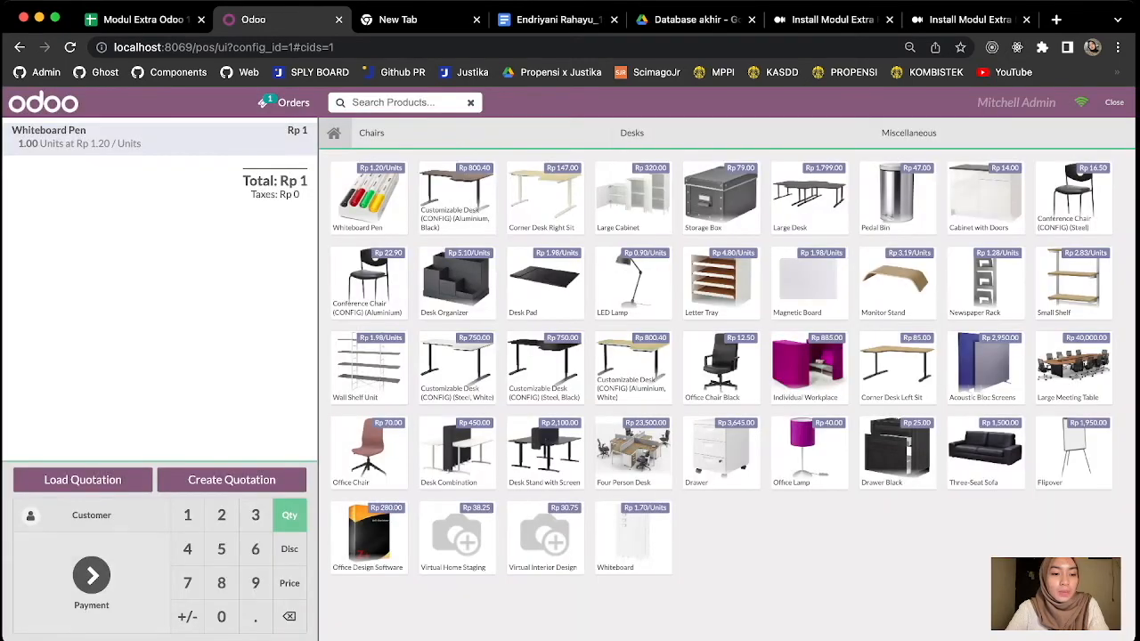
# Set Deco Addict as the customer of the Whiteboard Pen order.
pyautogui.click(91, 515)
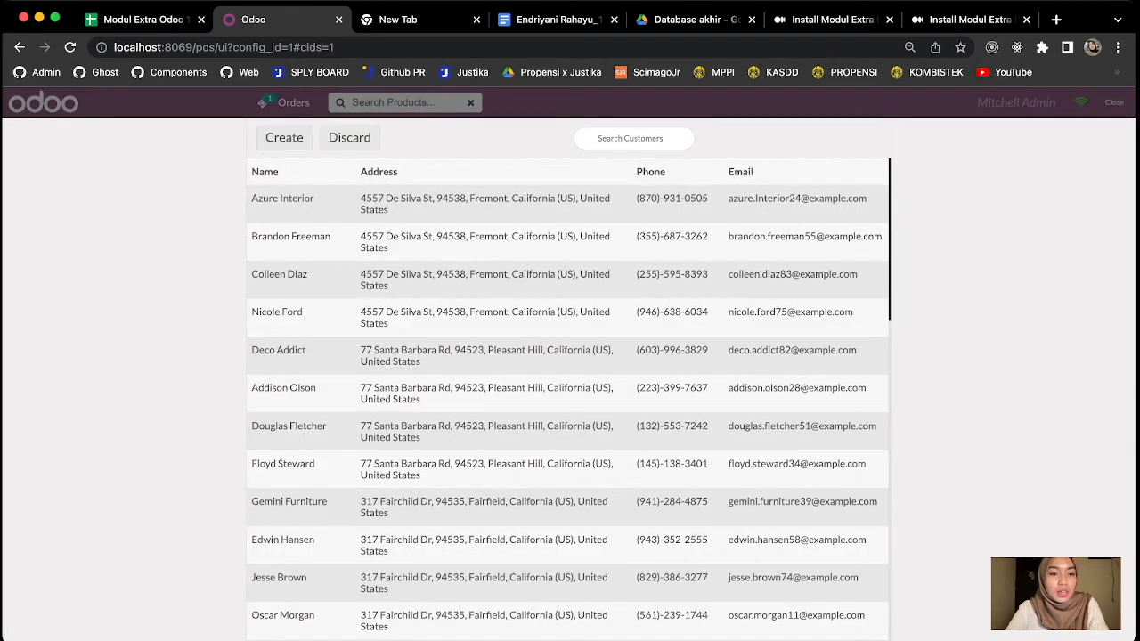
pyautogui.click(486, 355)
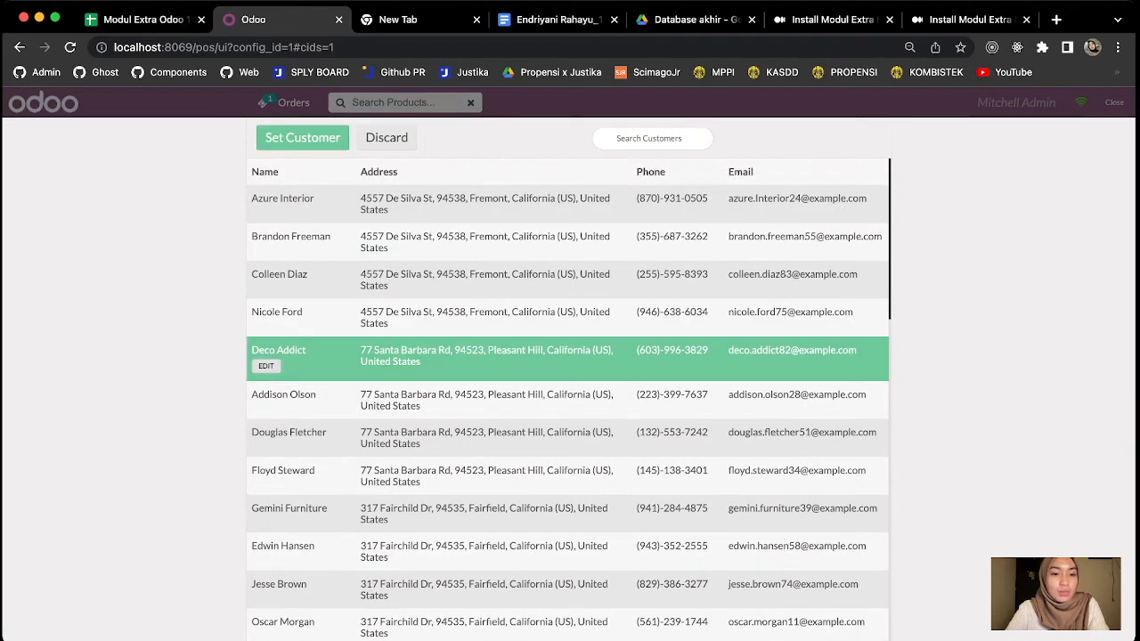
pyautogui.click(303, 138)
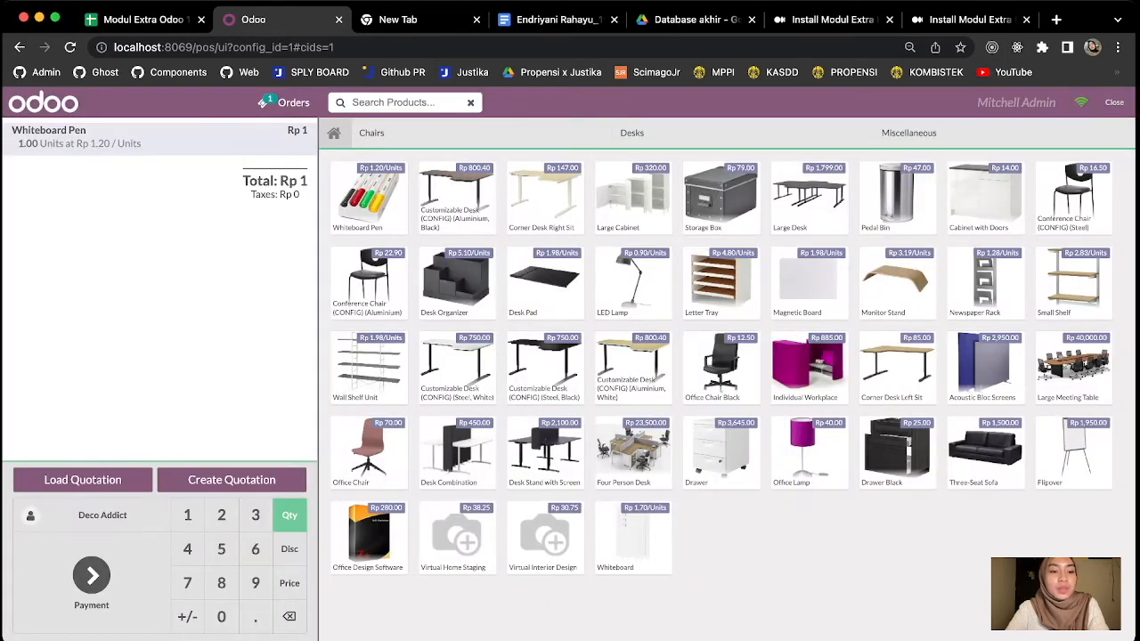
# Create and save a quotation for the Deco Addict order with the note "Customer".
pyautogui.click(231, 479)
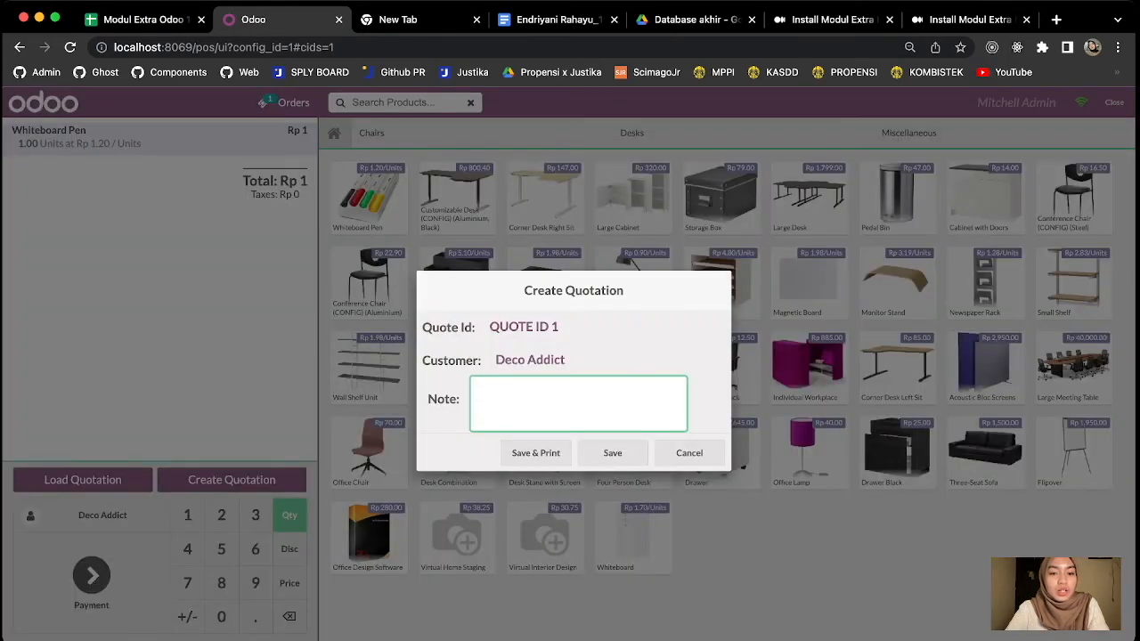
pyautogui.write('tomer')
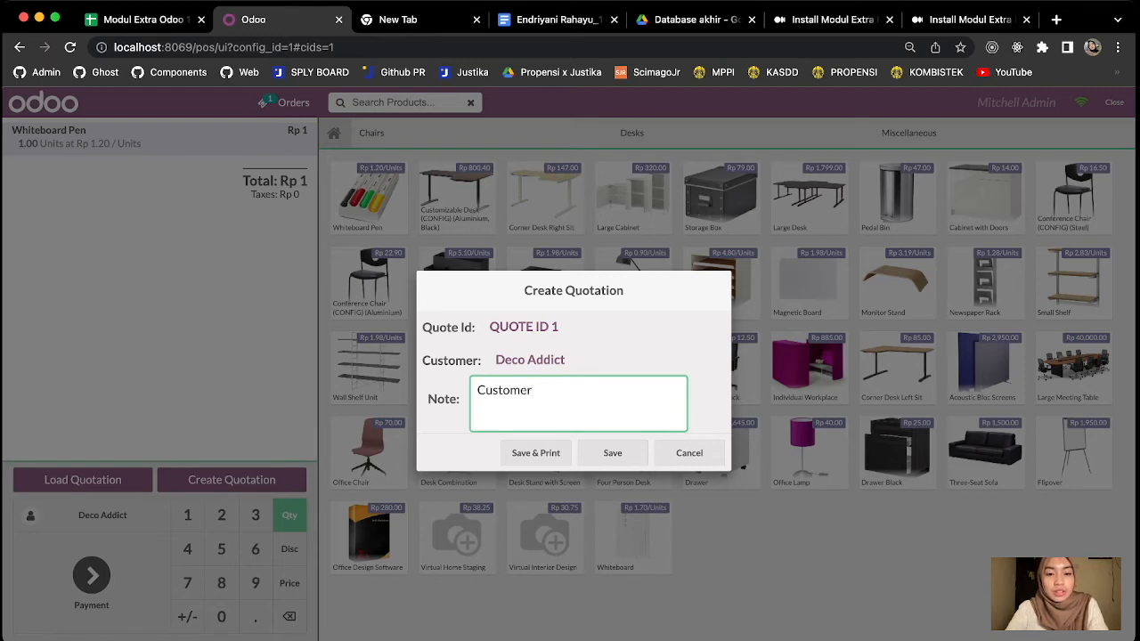
pyautogui.press('Return')
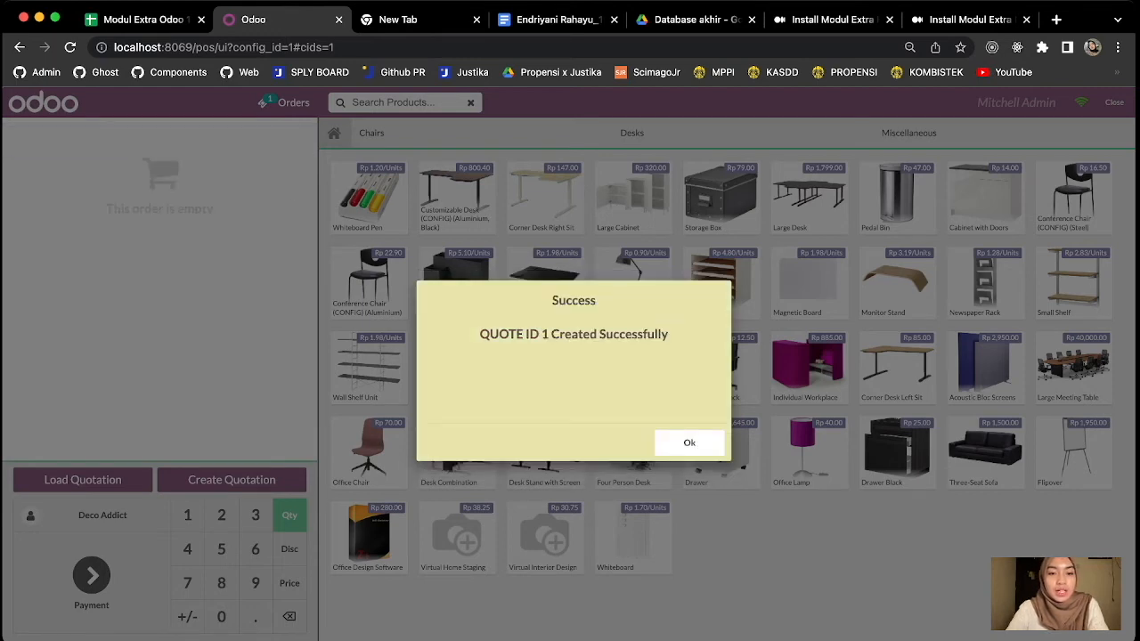
pyautogui.press('Return')
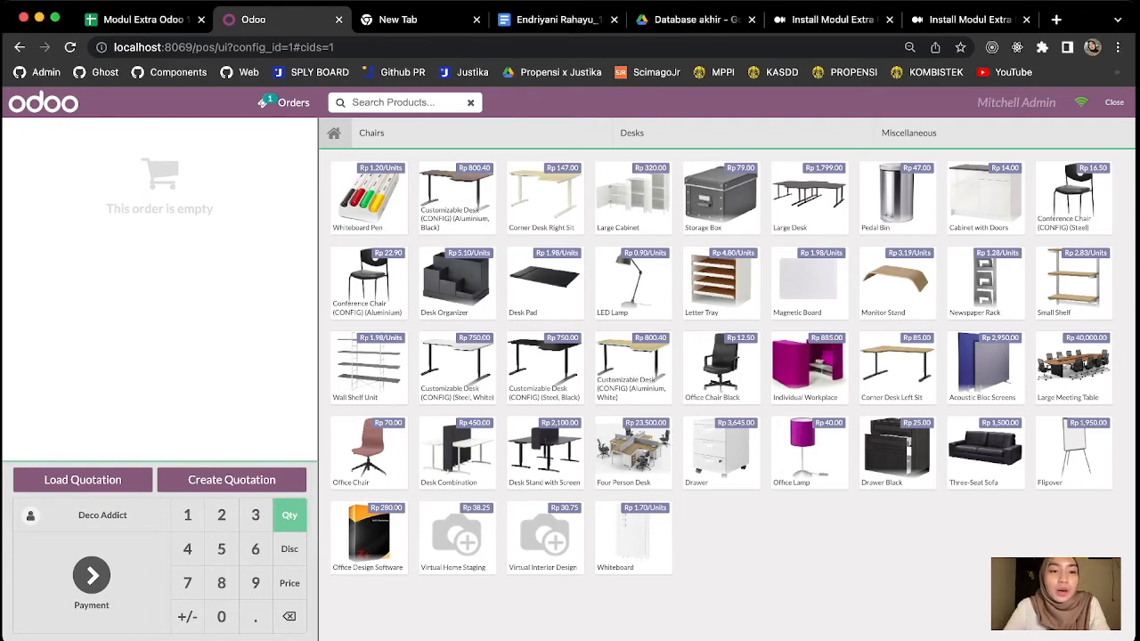
# Add a Whiteboard Pen to the empty order and change the customer to the contact listed just above Deco Addict.
pyautogui.click(368, 198)
pyautogui.click(102, 515)
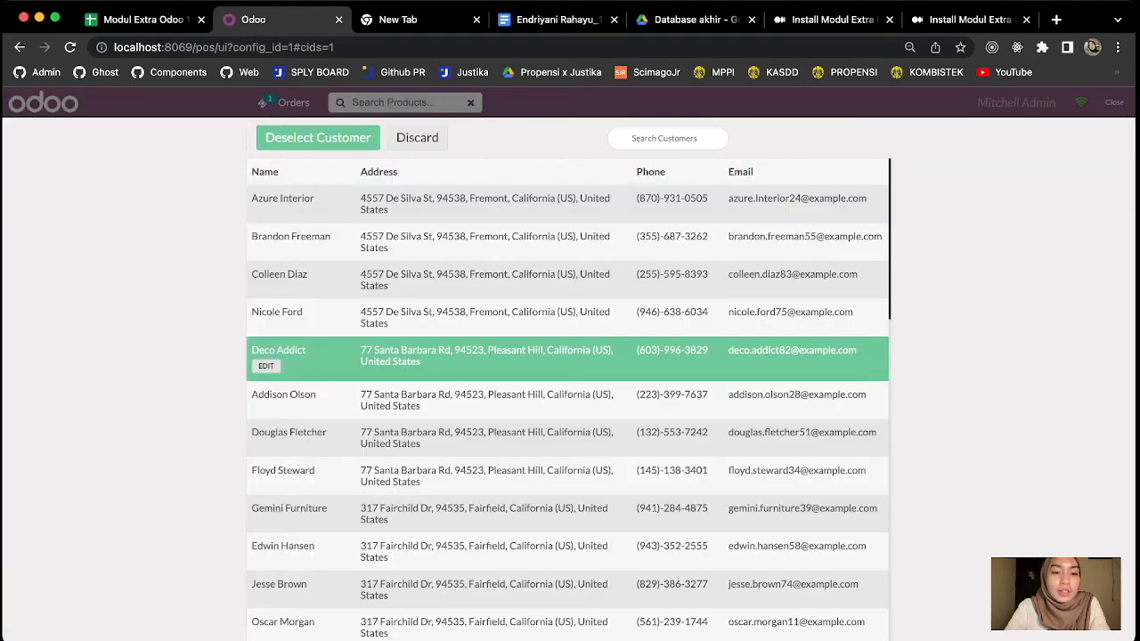
pyautogui.click(485, 317)
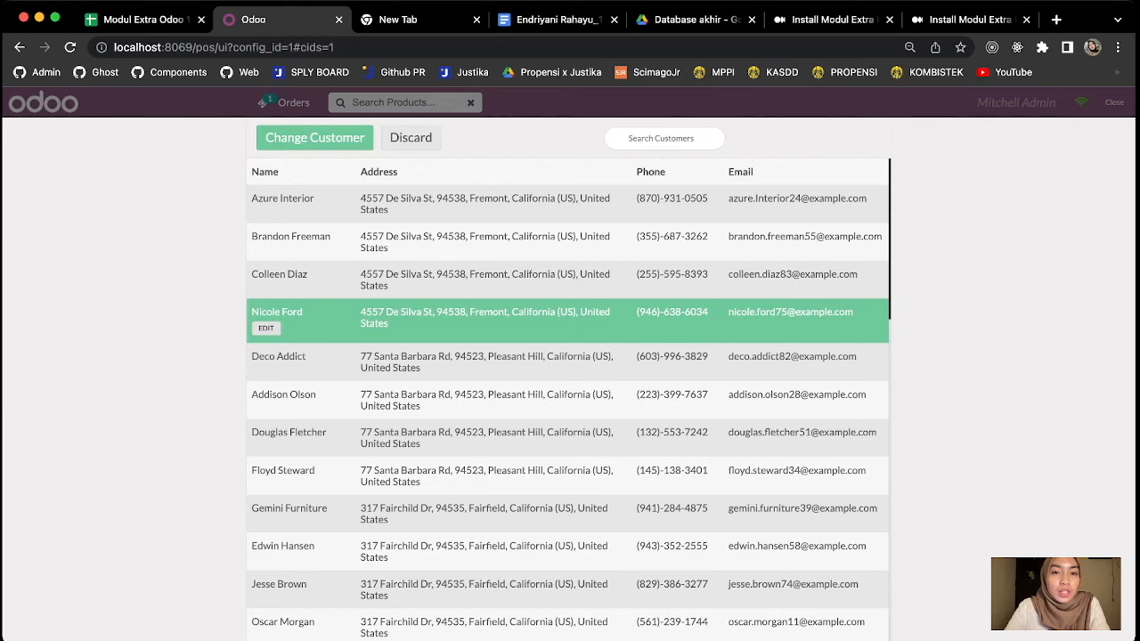
pyautogui.click(315, 138)
# Create and save a quotation for this order with the note "Customer selected, can add notes".
pyautogui.click(231, 479)
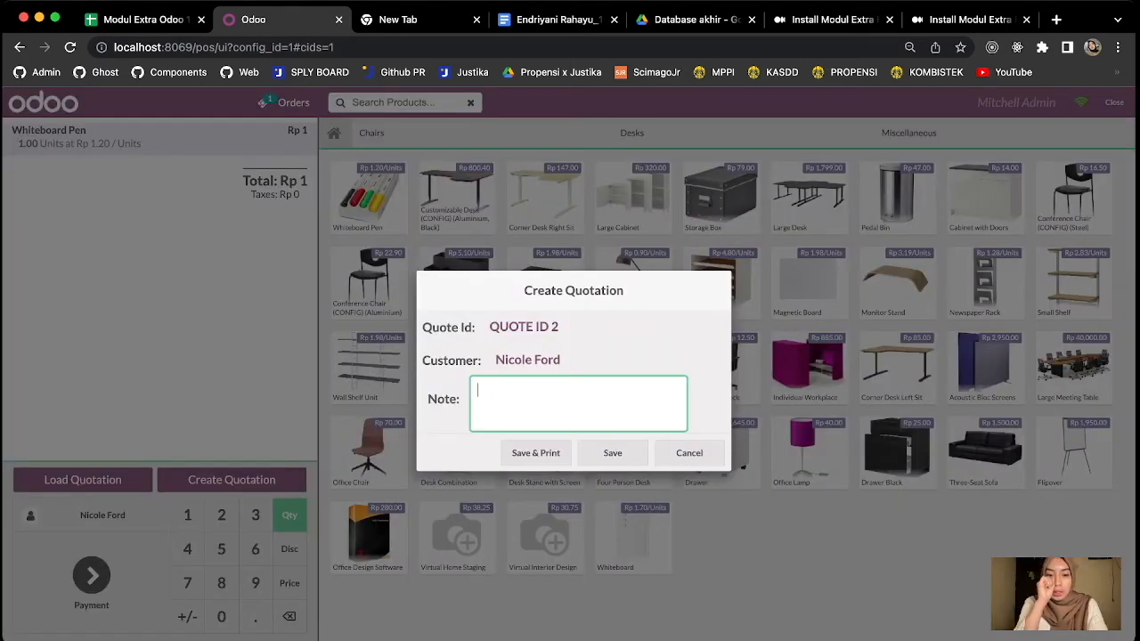
pyautogui.write('C')
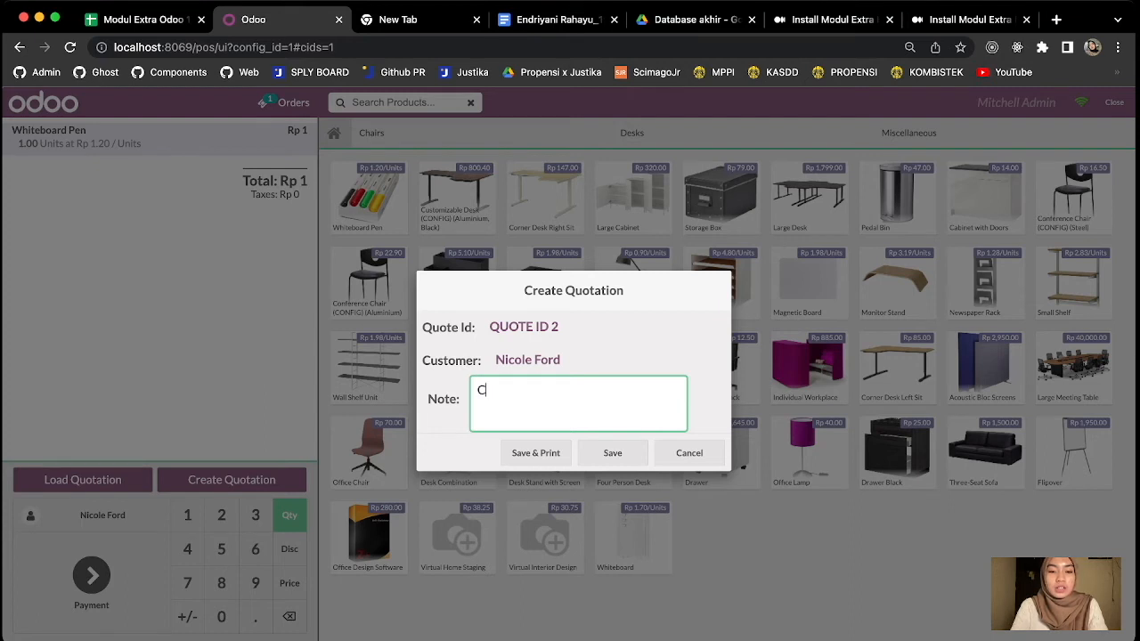
pyautogui.write('ustomer sele')
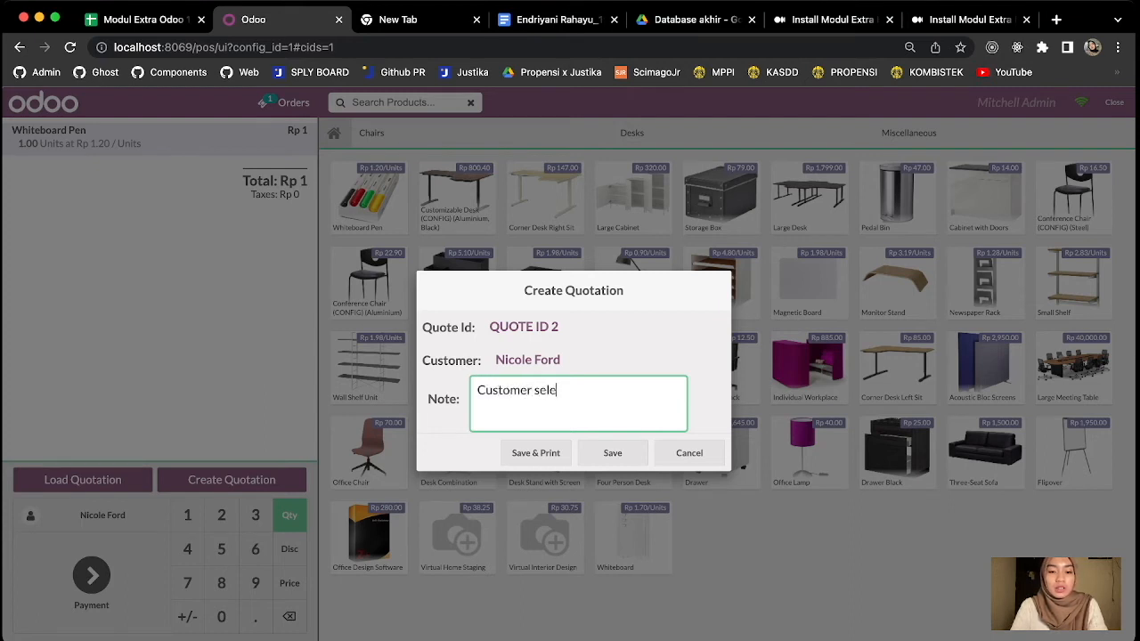
pyautogui.write('cted, c')
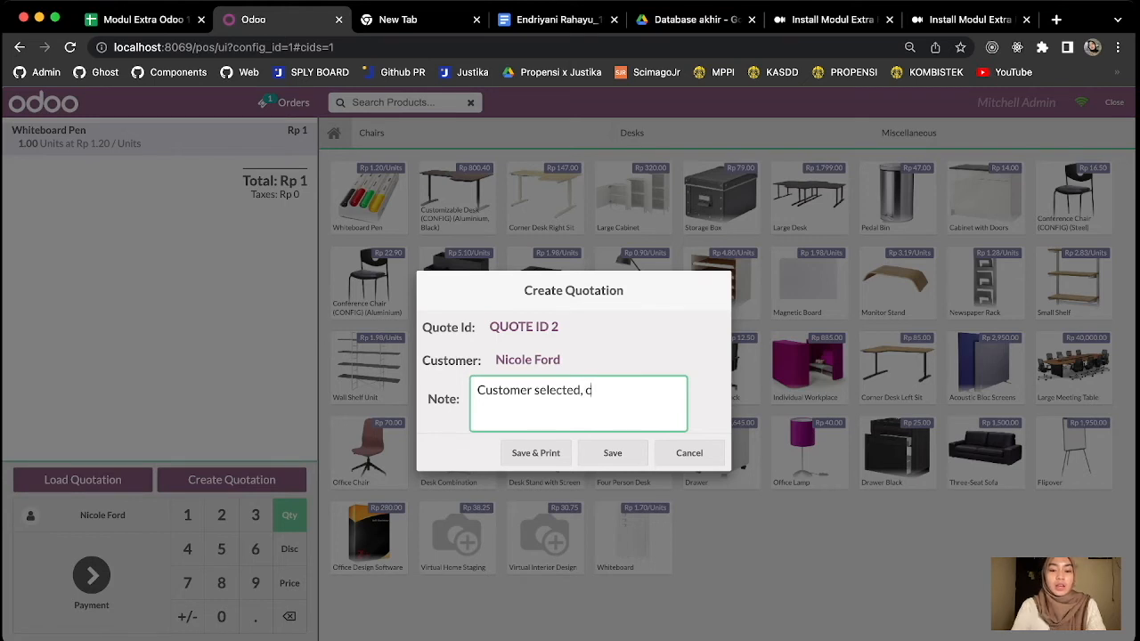
pyautogui.write('an add notes')
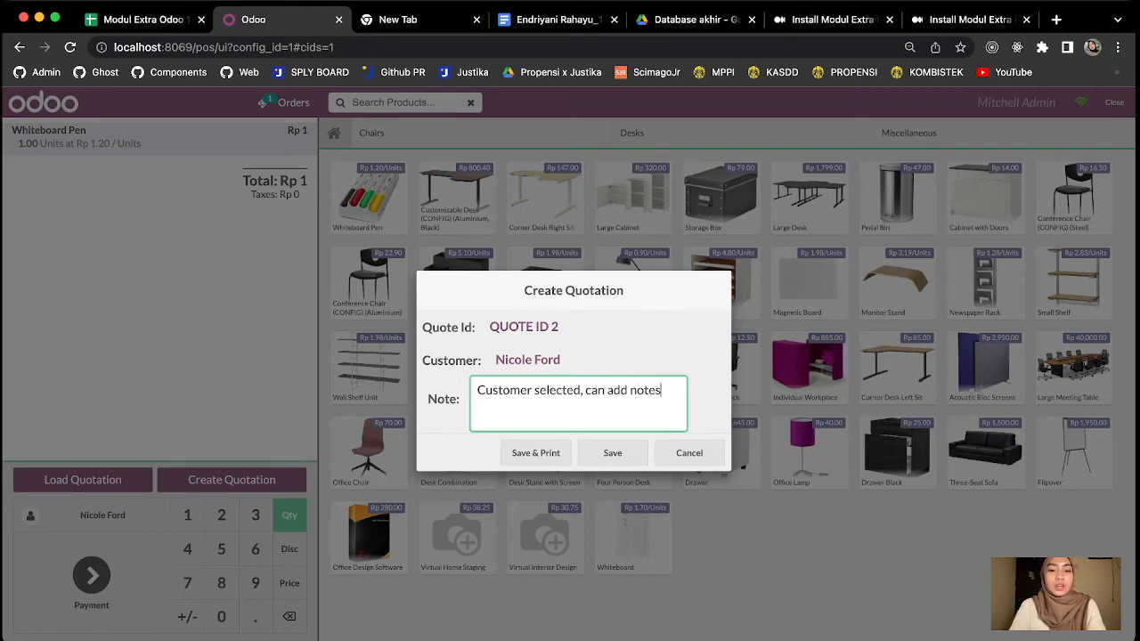
pyautogui.press('Return')
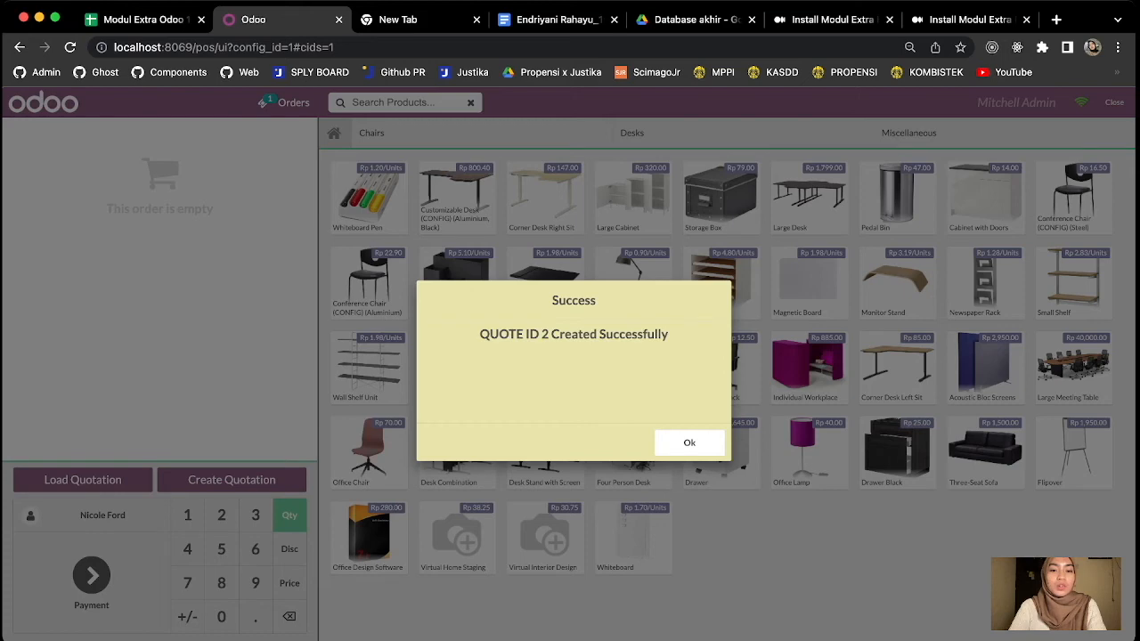
pyautogui.press('Return')
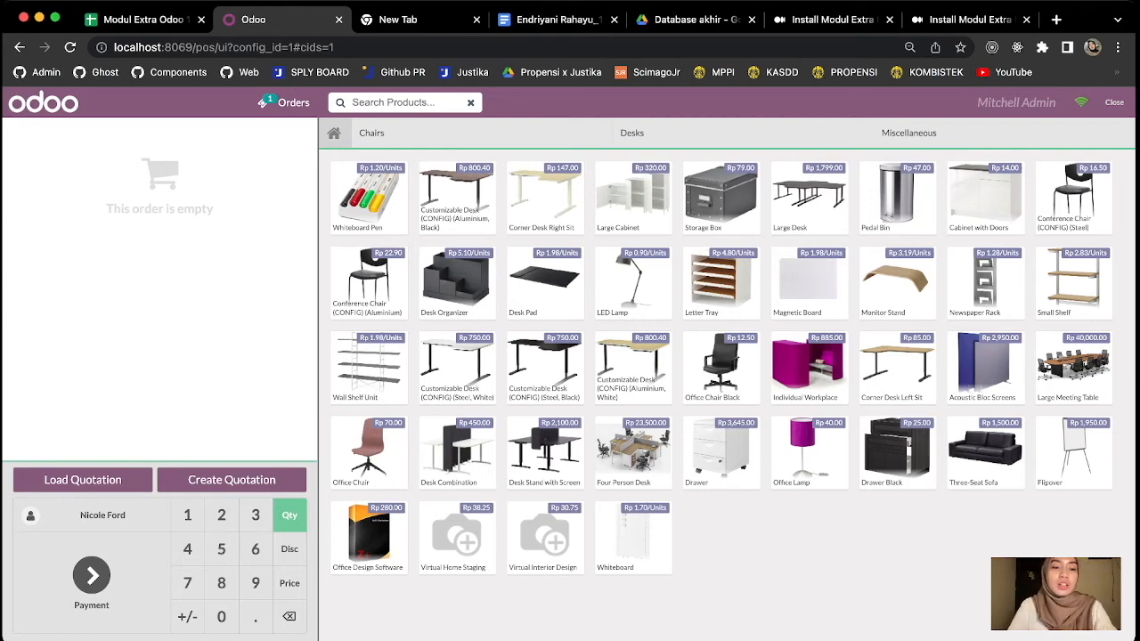
# Start loading a saved quotation, look it up by entering 2 as the quote ID, and select QUOTE ID 2.
pyautogui.click(82, 479)
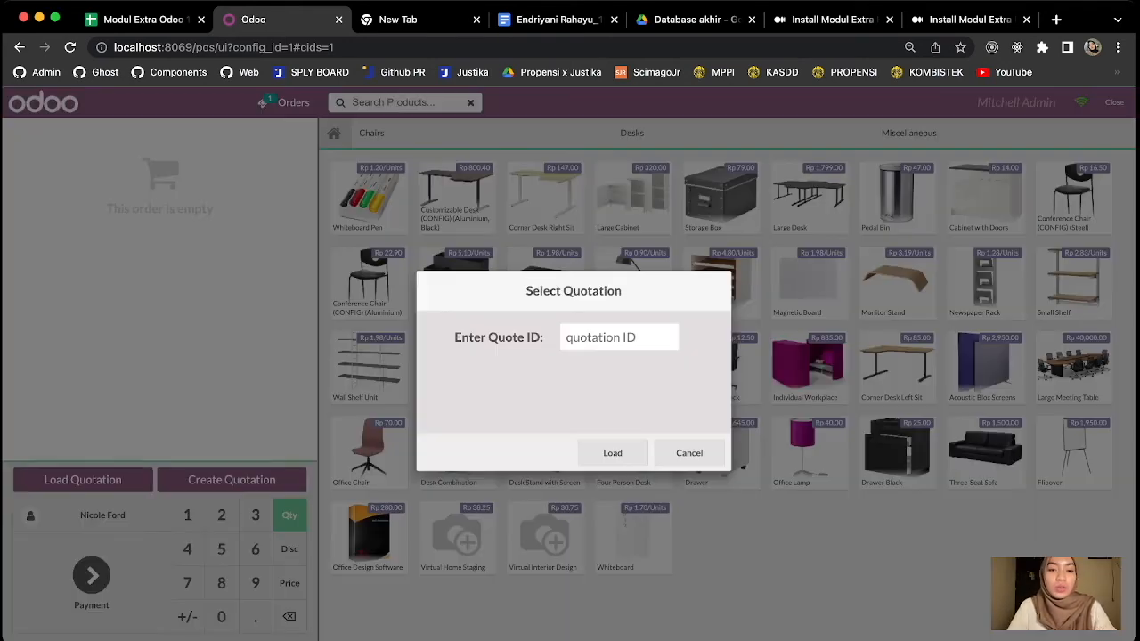
pyautogui.click(619, 338)
pyautogui.write('quo')
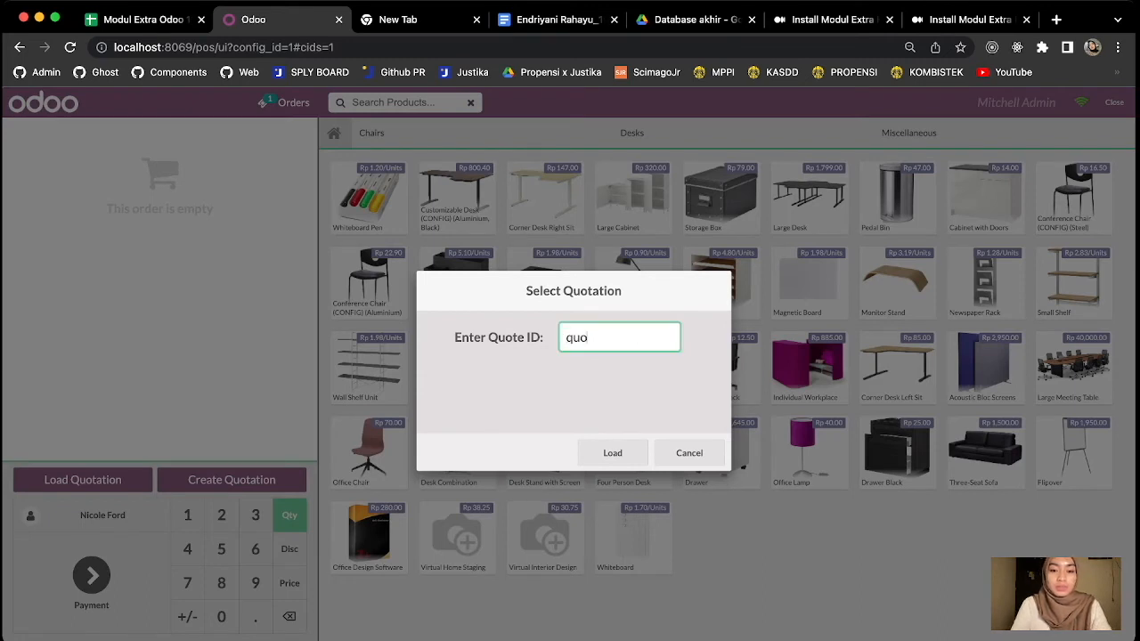
pyautogui.press('BackSpace')
pyautogui.press('BackSpace')
pyautogui.press('BackSpace')
pyautogui.write('2')
pyautogui.press('BackSpace')
pyautogui.write('quo')
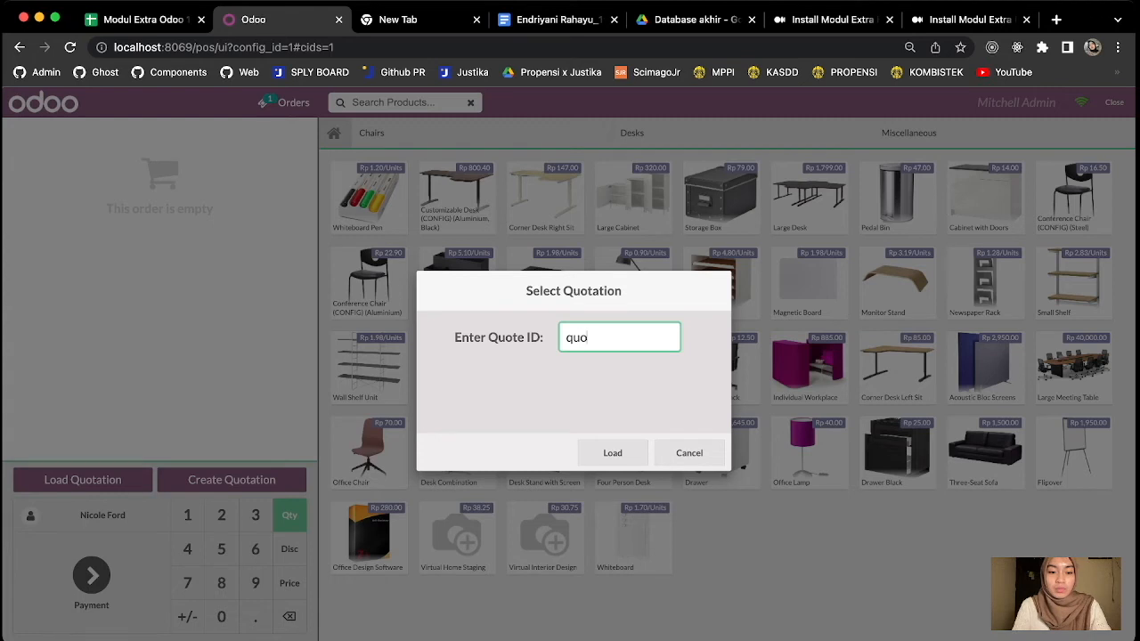
pyautogui.press('BackSpace')
pyautogui.press('BackSpace')
pyautogui.press('BackSpace')
pyautogui.write('2')
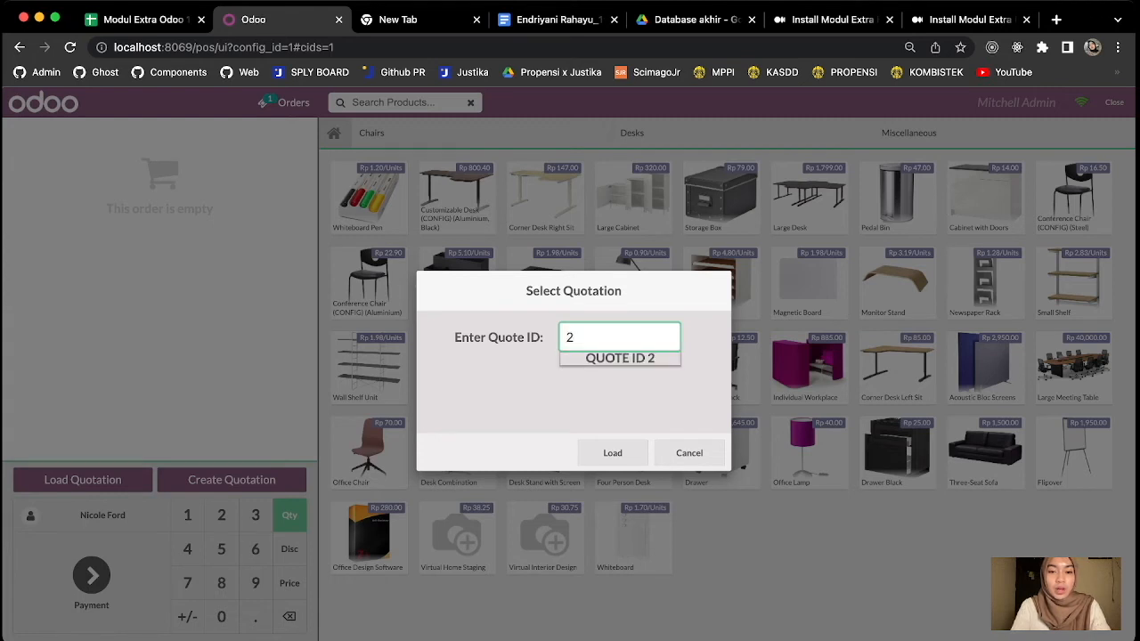
pyautogui.press('Down')
pyautogui.press('Return')
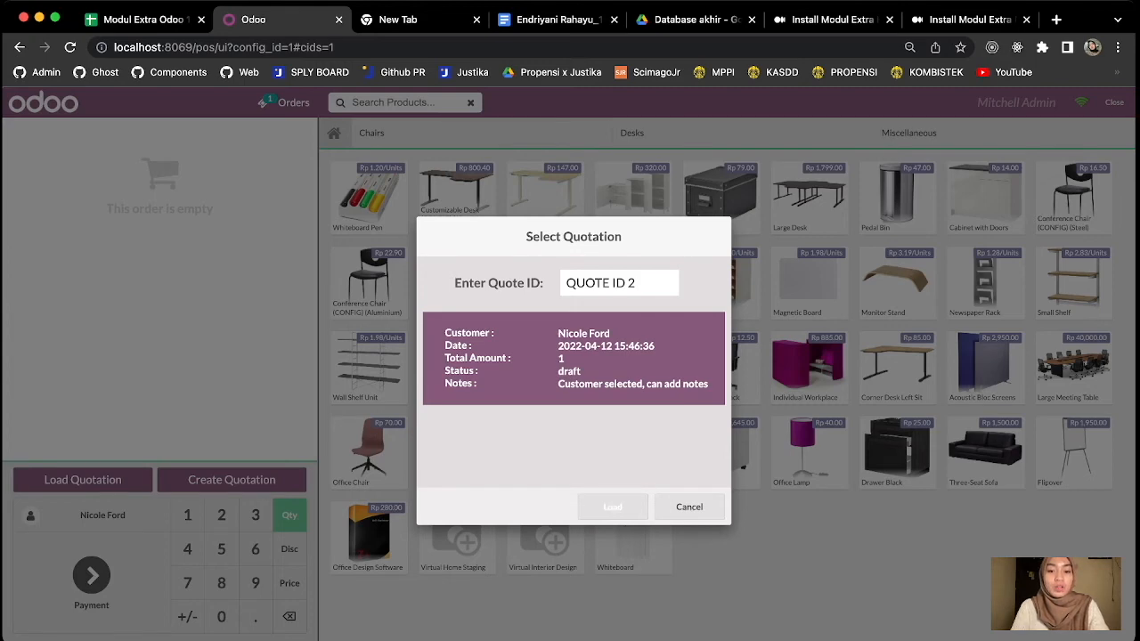
# Load the selected quotation into the session and proceed to its payment.
pyautogui.click(613, 507)
pyautogui.click(690, 443)
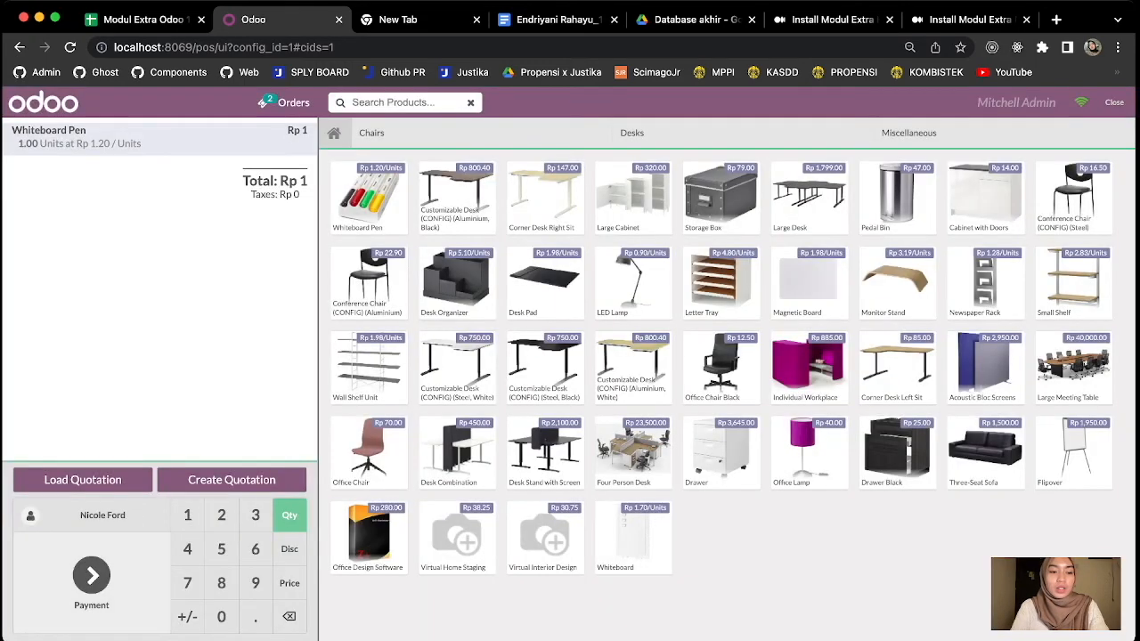
pyautogui.click(91, 576)
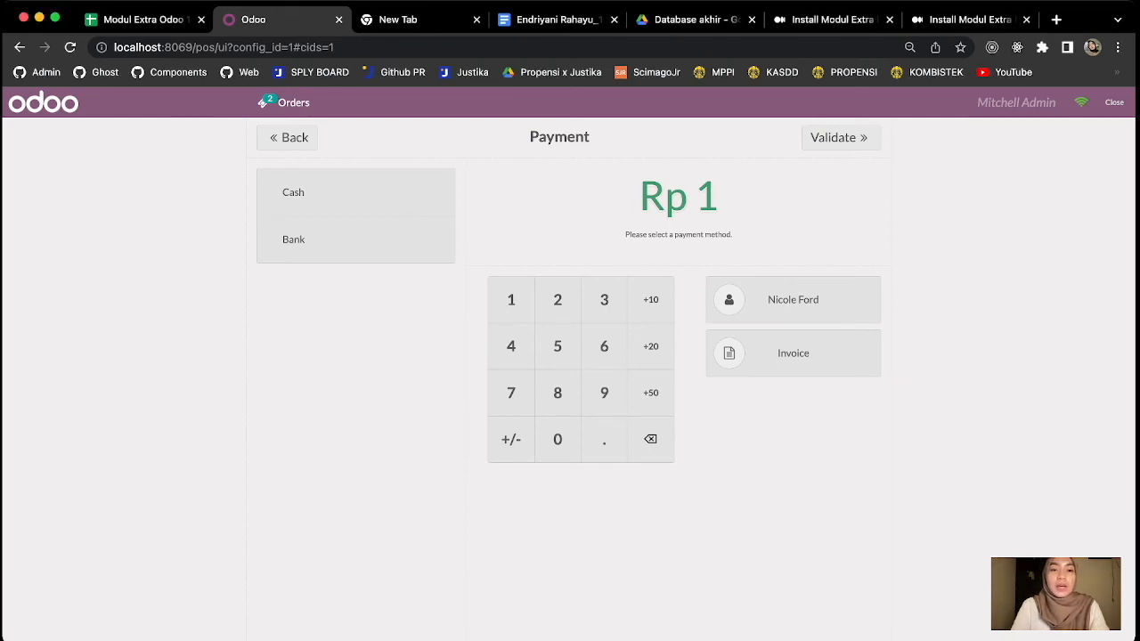
# Pay the order in cash and validate it, email the receipt to the customer, and start a new order.
pyautogui.click(356, 192)
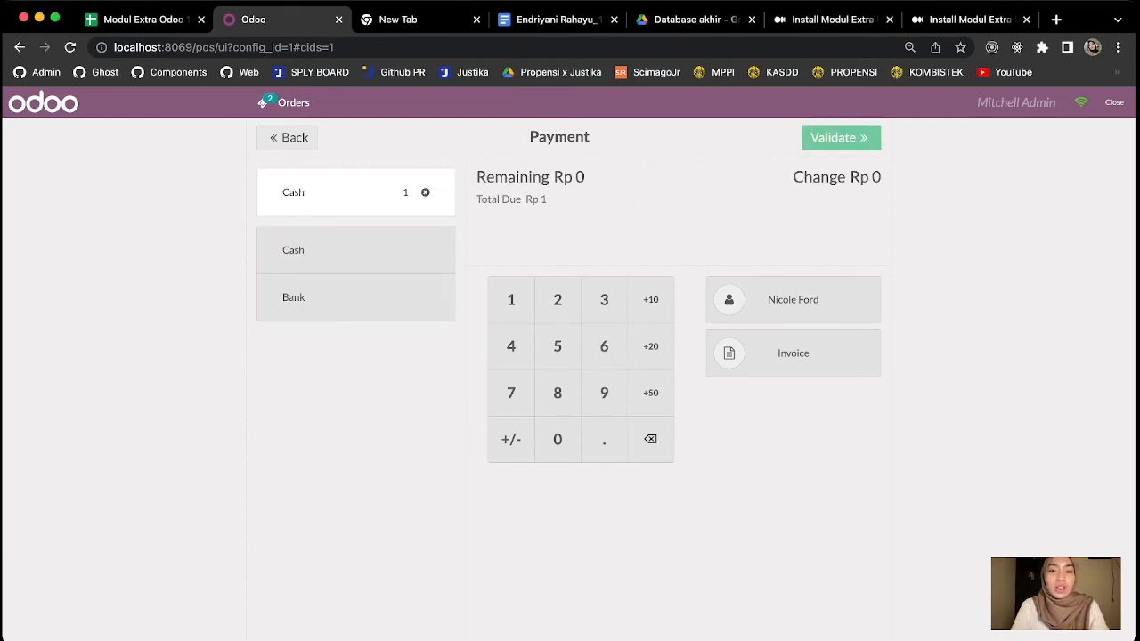
pyautogui.click(841, 137)
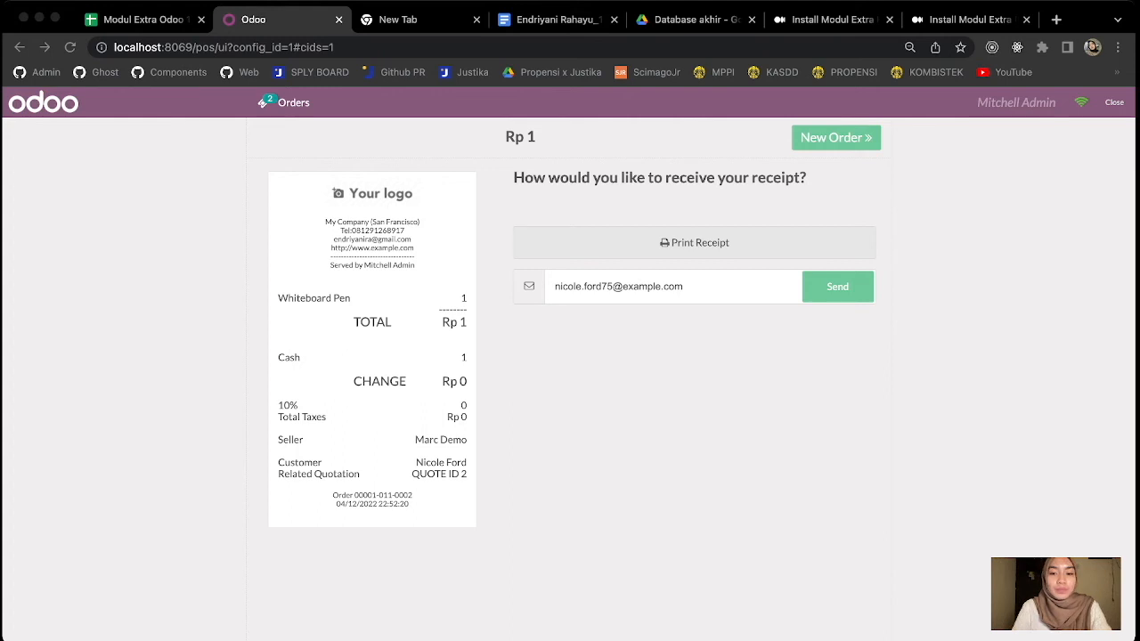
pyautogui.press('super+Tab')
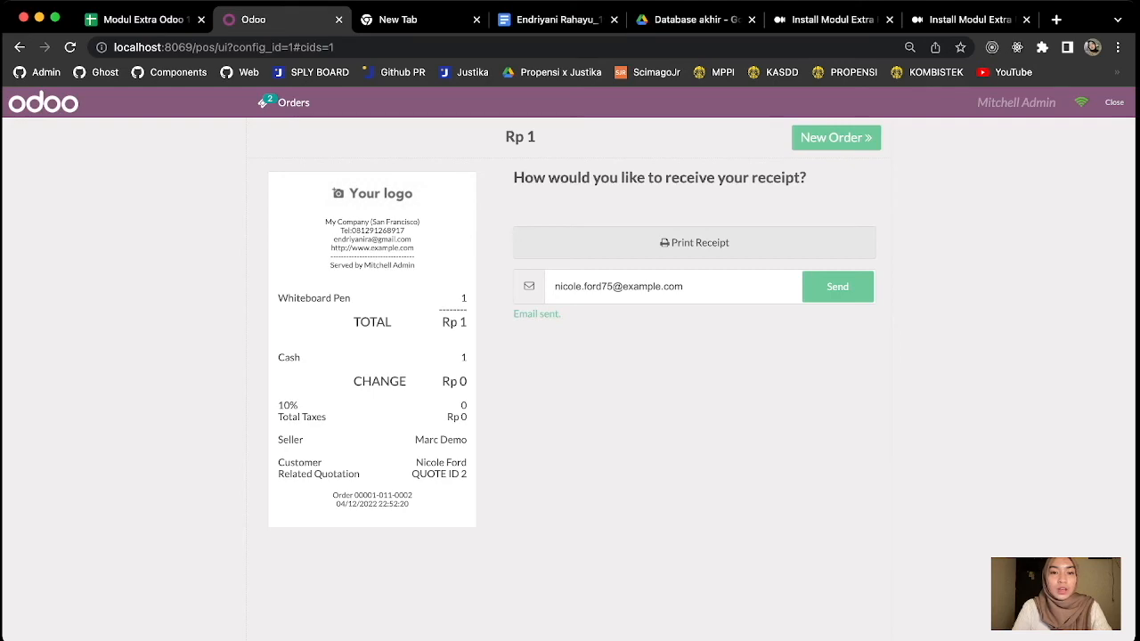
pyautogui.click(836, 138)
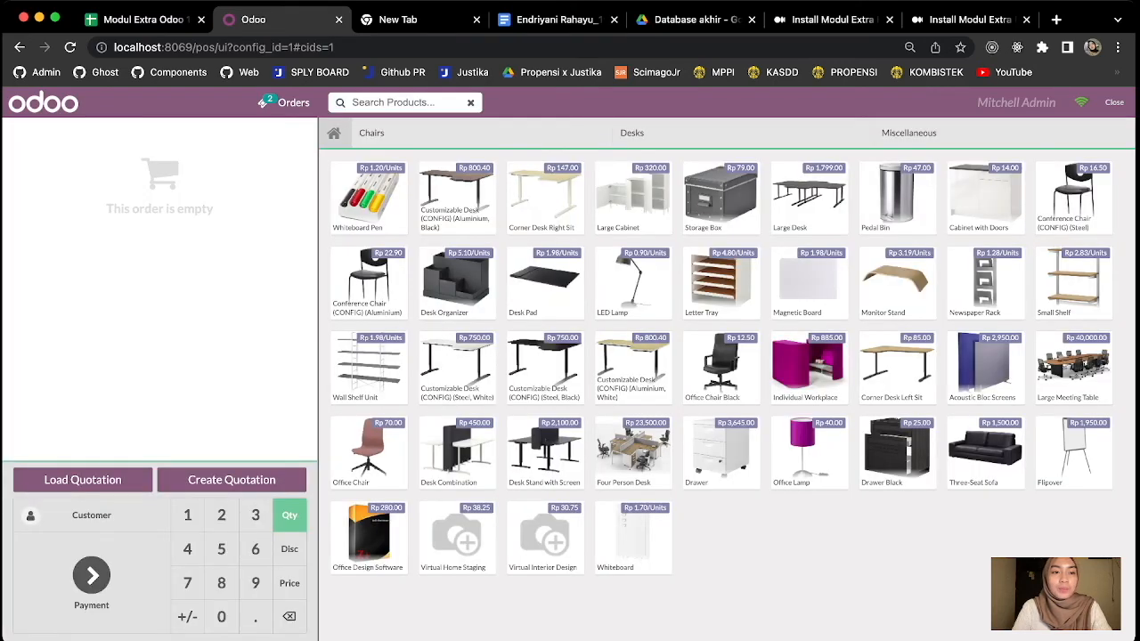
# Leave the selling session by going to localhost:8069 and open the Point of Sale dashboard.
pyautogui.click(43, 102)
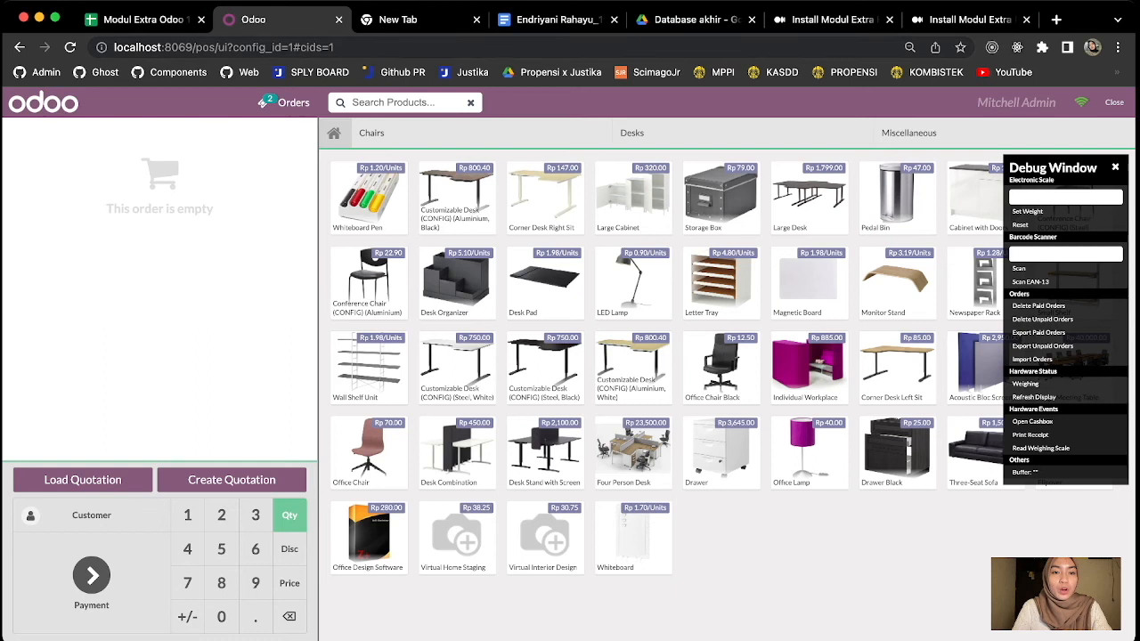
pyautogui.press('super+l')
pyautogui.write('localhost:8069')
pyautogui.press('Return')
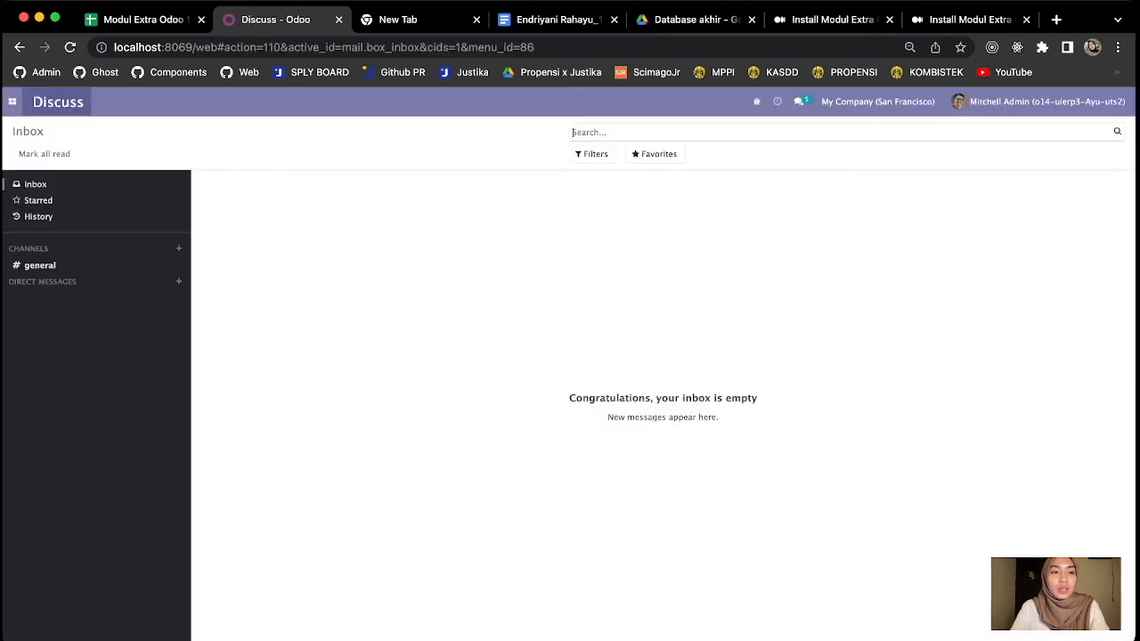
pyautogui.click(12, 102)
pyautogui.click(40, 144)
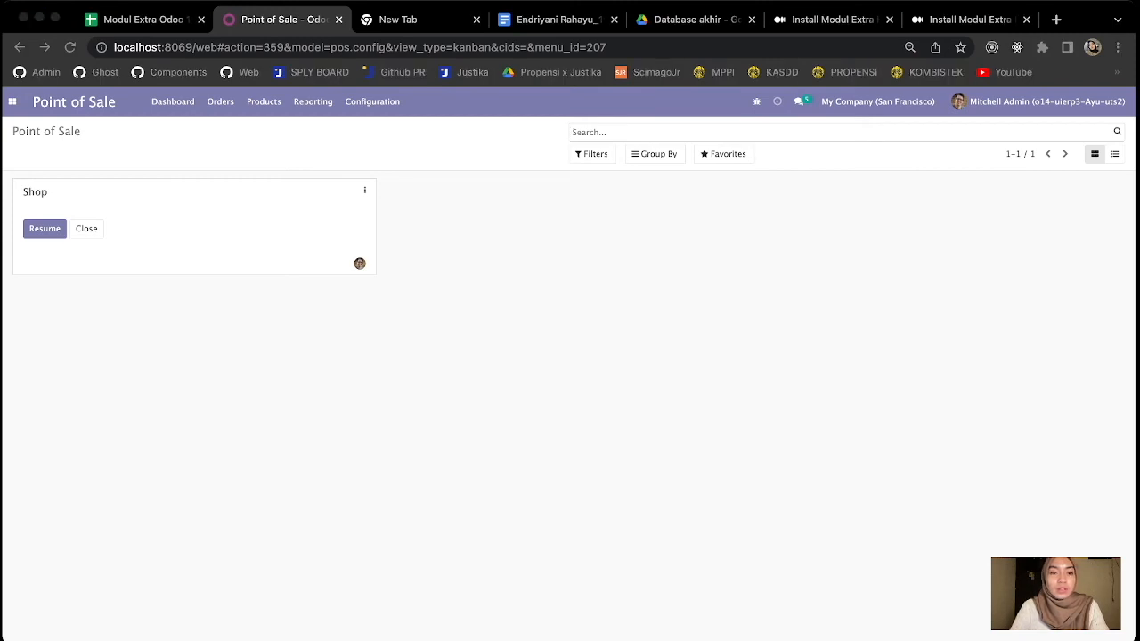
pyautogui.click(173, 102)
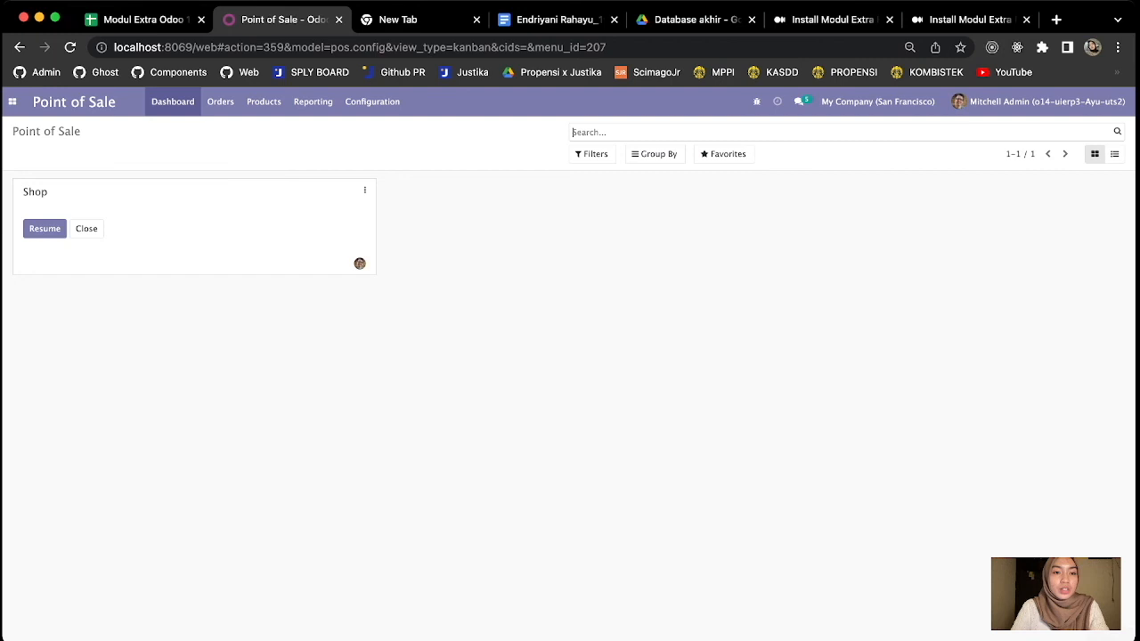
# Open the Point of Sale quotations list and examine the QUOTE ID 2 record, including its reference.
pyautogui.click(221, 101)
pyautogui.click(235, 129)
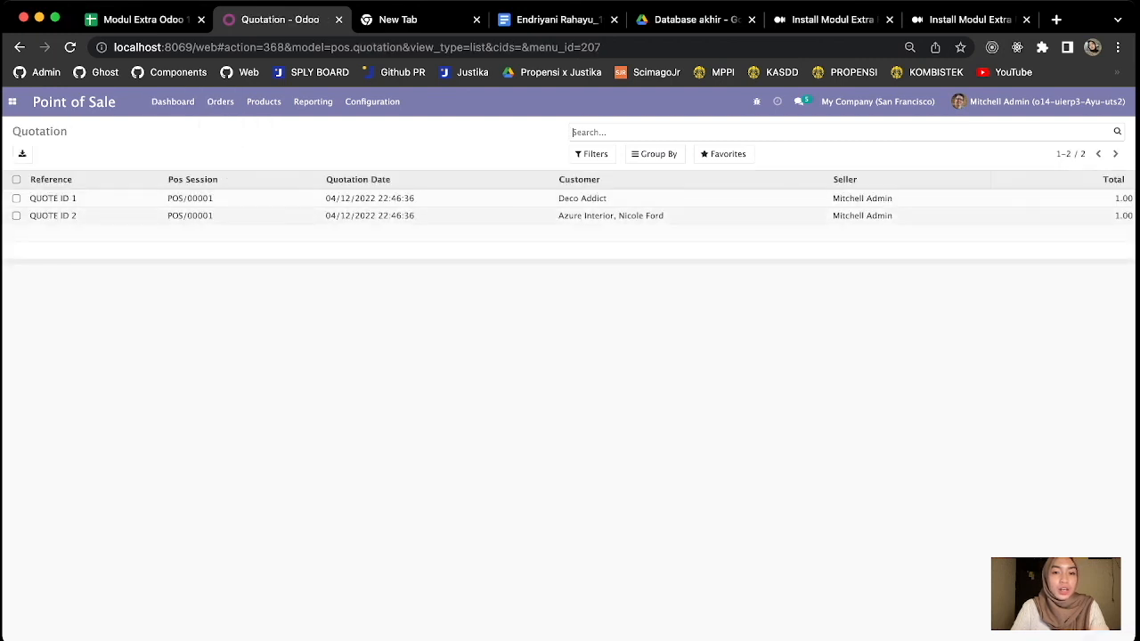
pyautogui.click(235, 216)
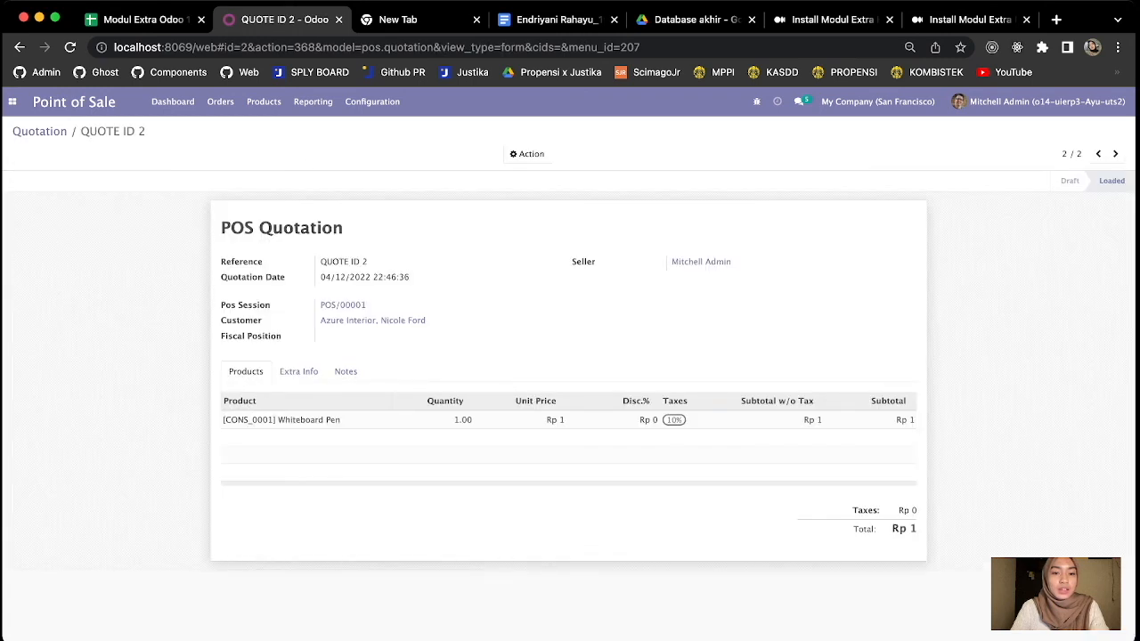
pyautogui.moveTo(226, 262); pyautogui.dragTo(369, 262)
pyautogui.click(369, 263)
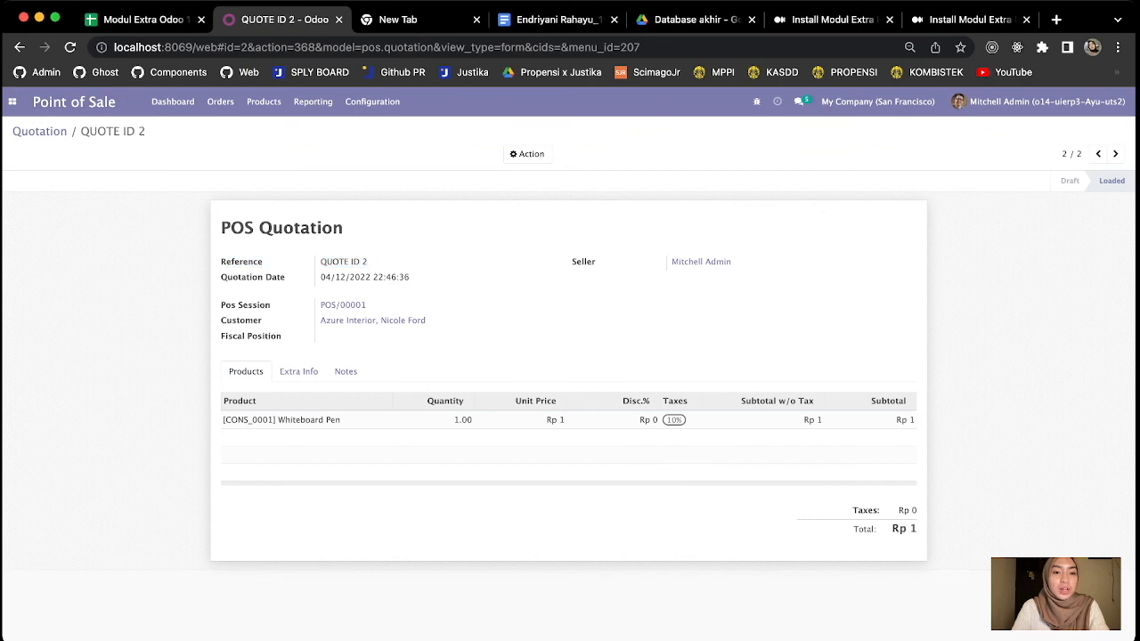